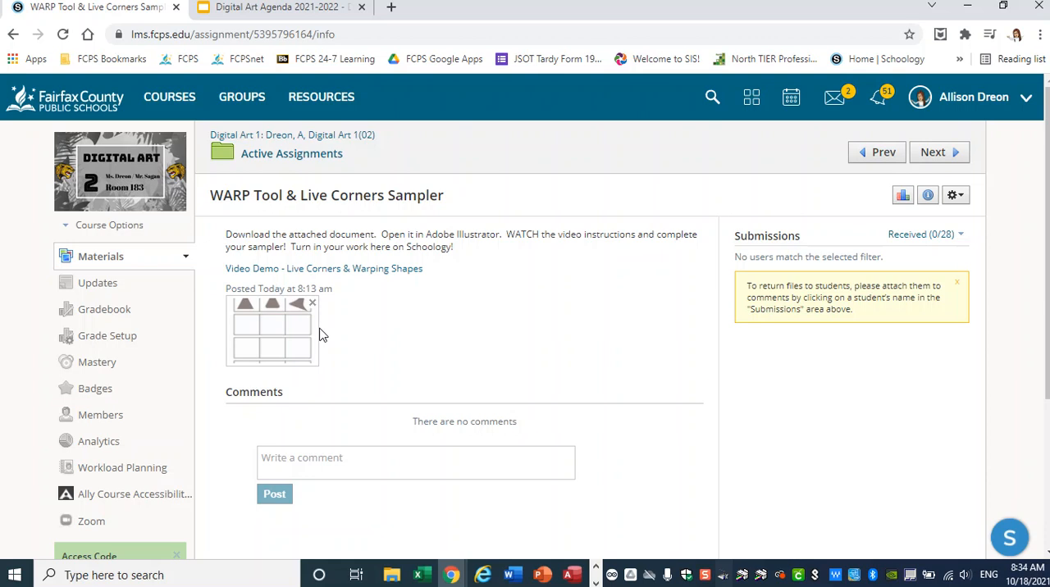
- Open the sampler image attached to the WARP Tool & Live Corners Sampler assignment and download it
{"action": "key", "text": "ctrl"}
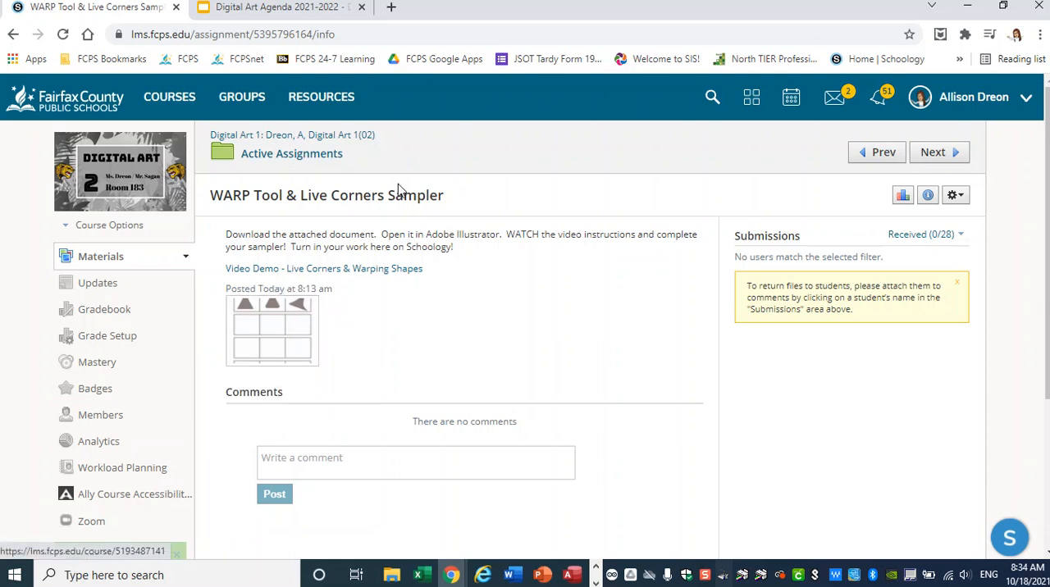
{"action": "key", "text": "ctrl"}
{"action": "left_click", "coordinate": [264, 356]}
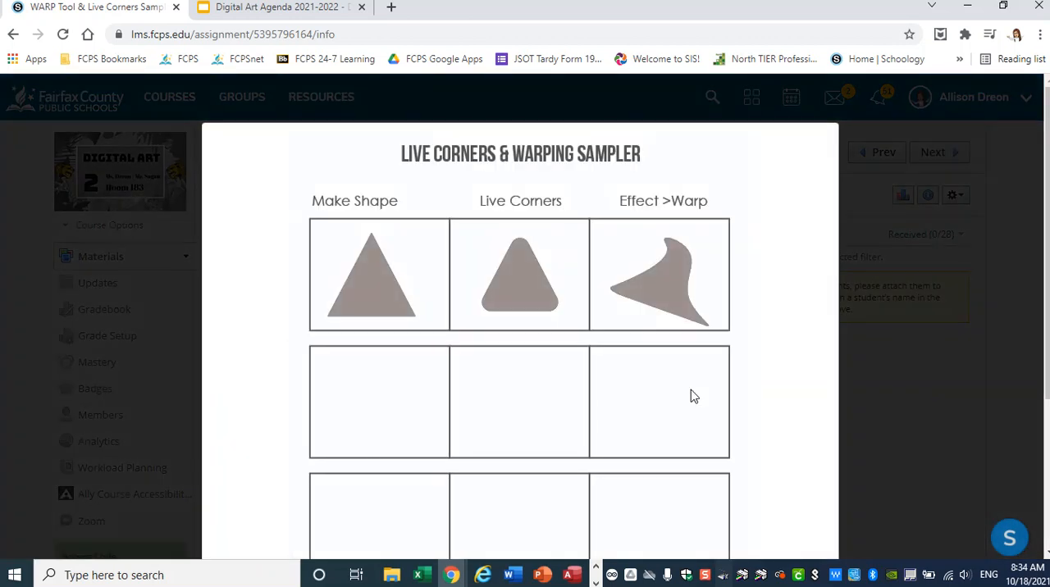
{"action": "scroll", "coordinate": [691, 396], "scroll_direction": "down", "scroll_amount": 3}
{"action": "key", "text": "ctrl"}
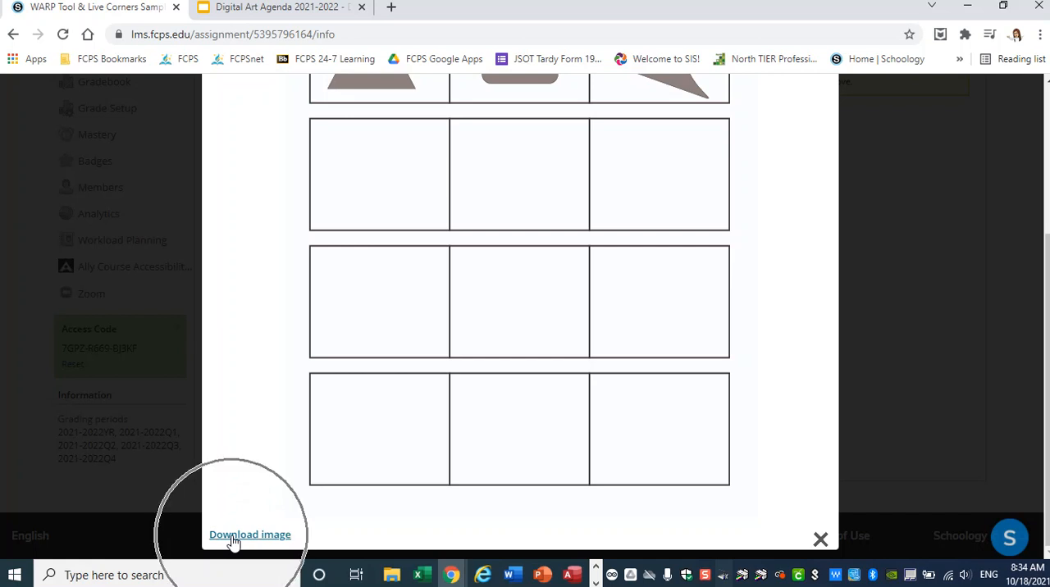
{"action": "left_click", "coordinate": [234, 539]}
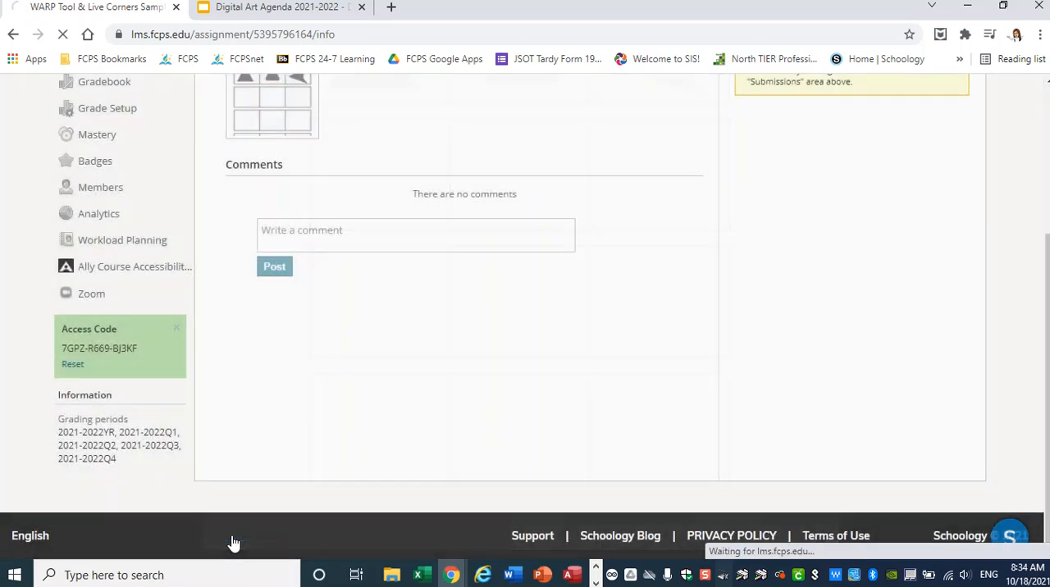
- Launch Adobe Illustrator 2021 and dismiss its What's new window
{"action": "left_click", "coordinate": [186, 575]}
{"action": "type", "text": "adobe"}
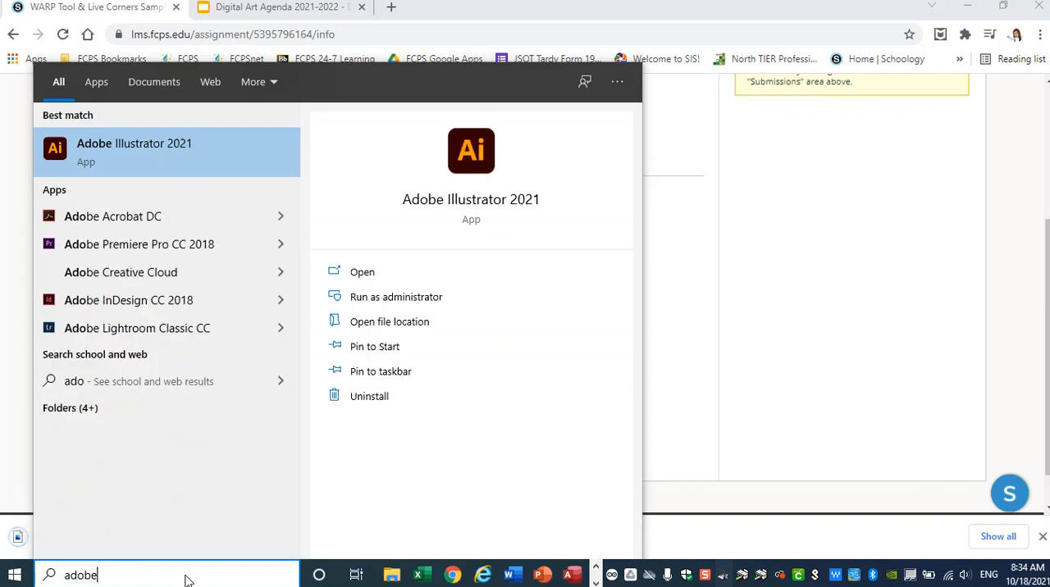
{"action": "left_click", "coordinate": [161, 148]}
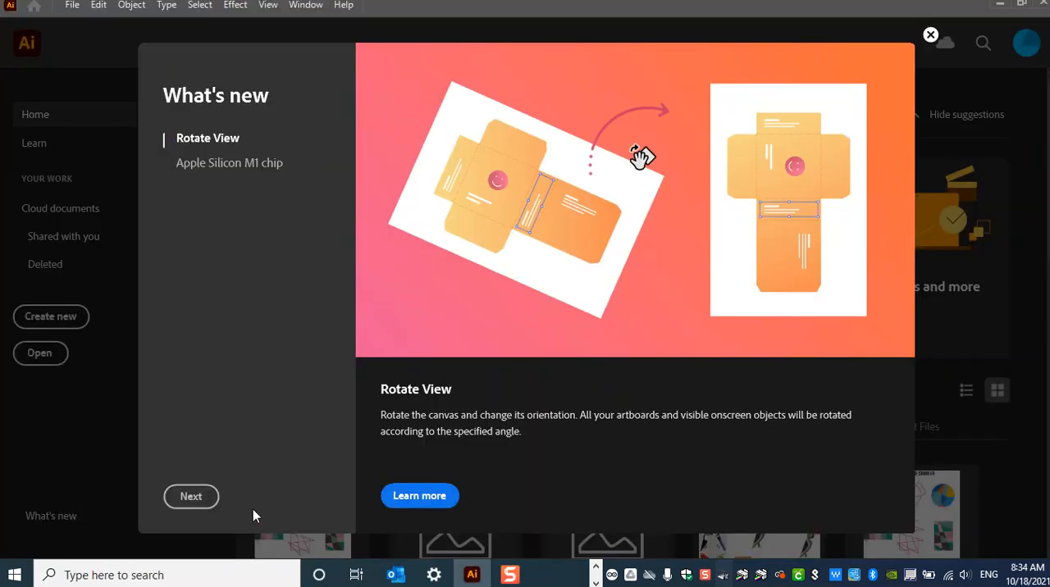
{"action": "left_click", "coordinate": [930, 35]}
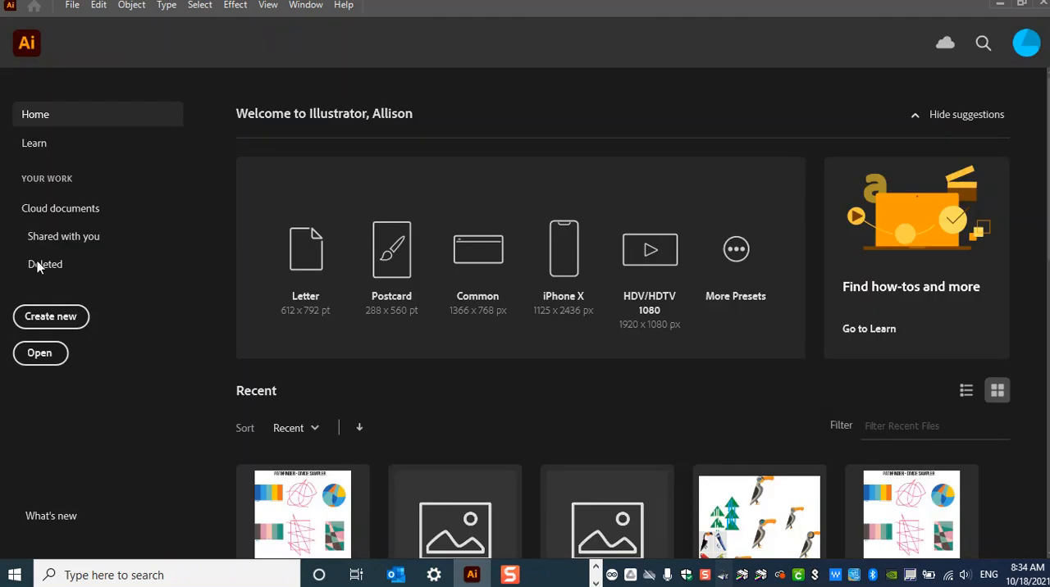
- Start a new document from the Print presets at Letter size with inches as the unit
{"action": "left_click", "coordinate": [51, 320]}
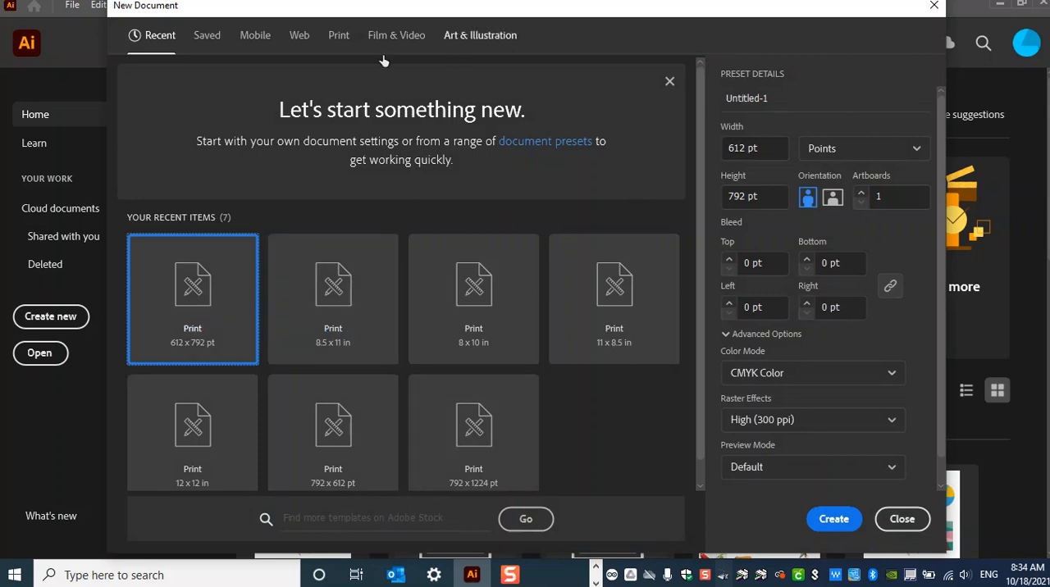
{"action": "left_click", "coordinate": [338, 36]}
{"action": "left_click", "coordinate": [338, 36]}
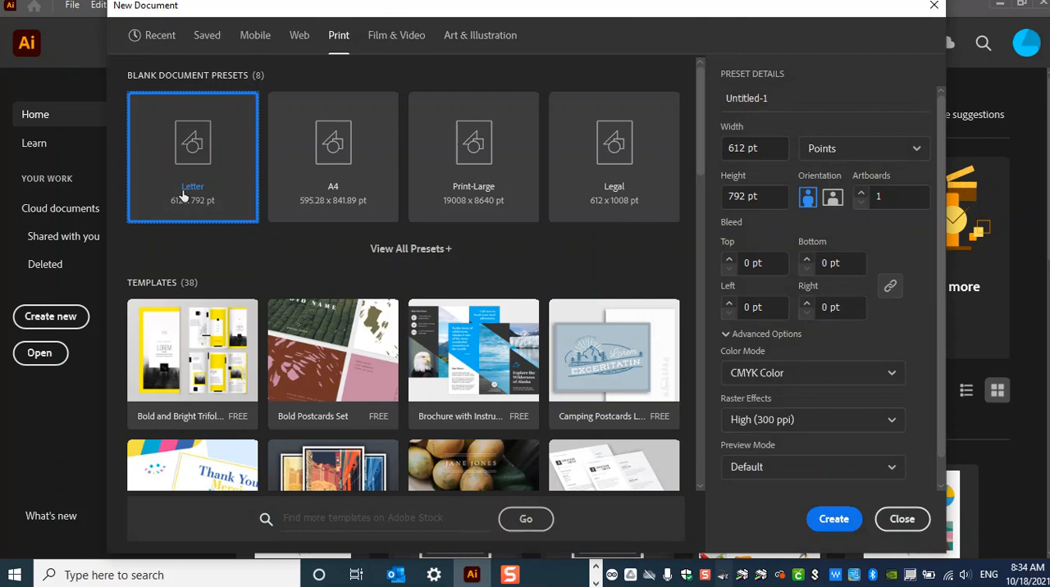
{"action": "left_click", "coordinate": [898, 148]}
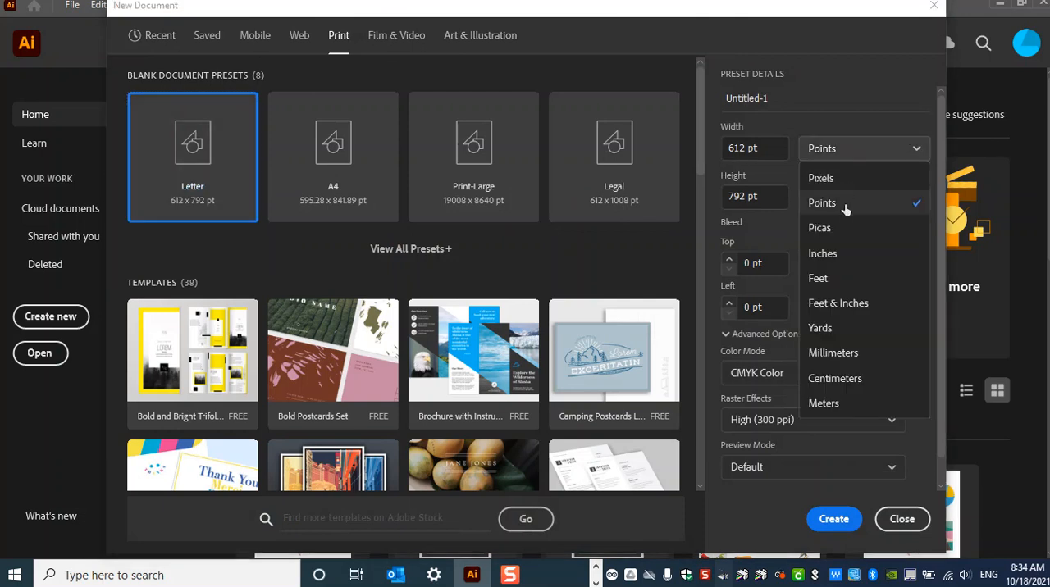
{"action": "left_click", "coordinate": [822, 254]}
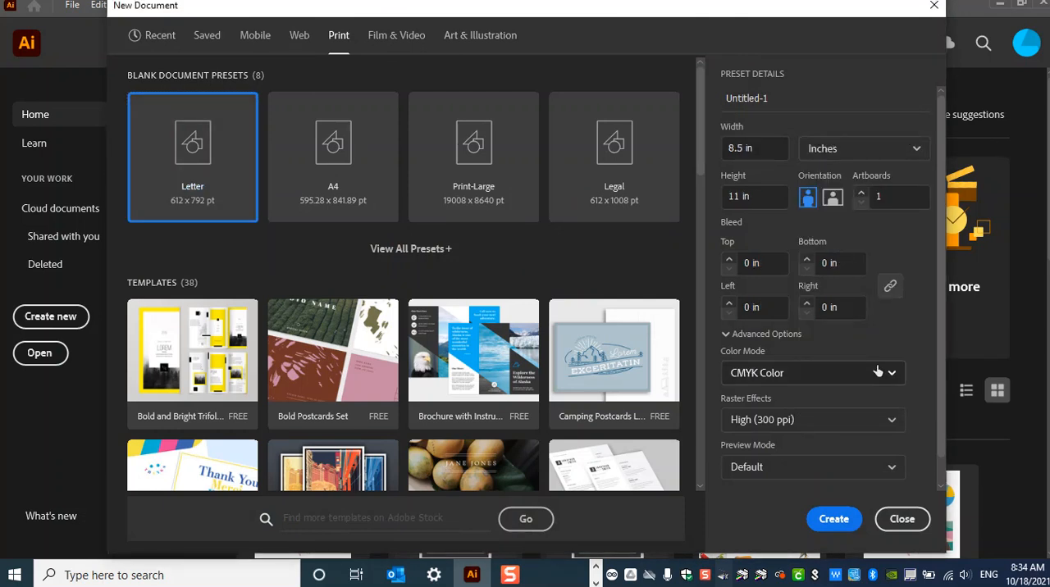
- Name the document with the teacher's name followed by "Sampler Warping Live Corner" and create it
{"action": "left_click", "coordinate": [788, 98]}
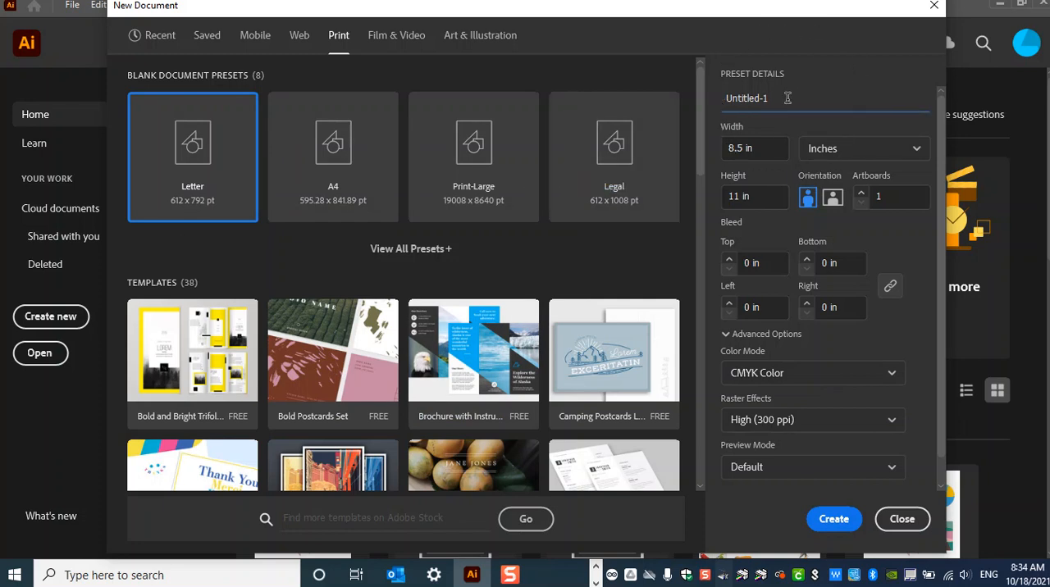
{"action": "double_click", "coordinate": [740, 98]}
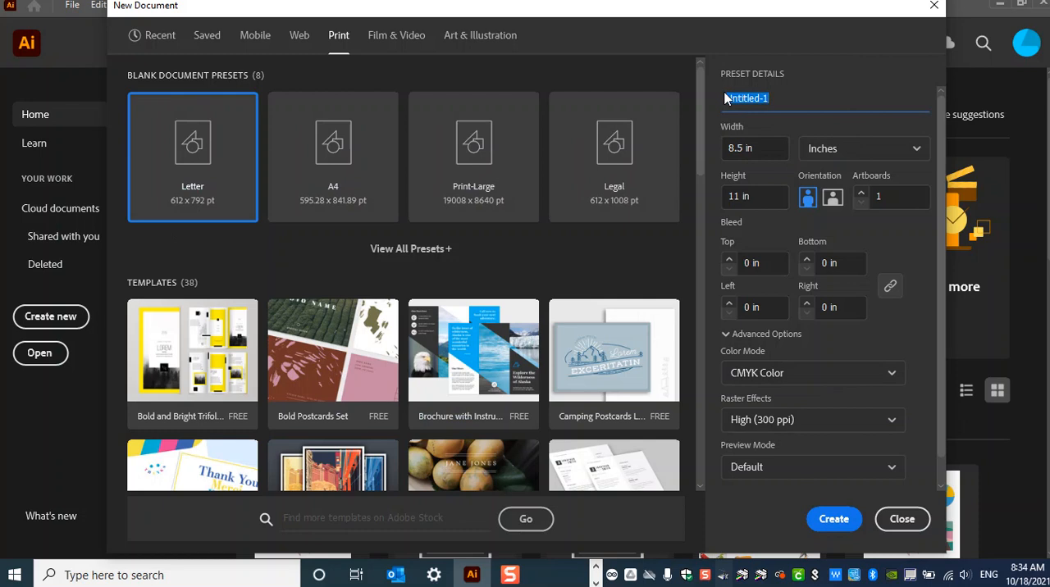
{"action": "type", "text": "Ms. Dreon"}
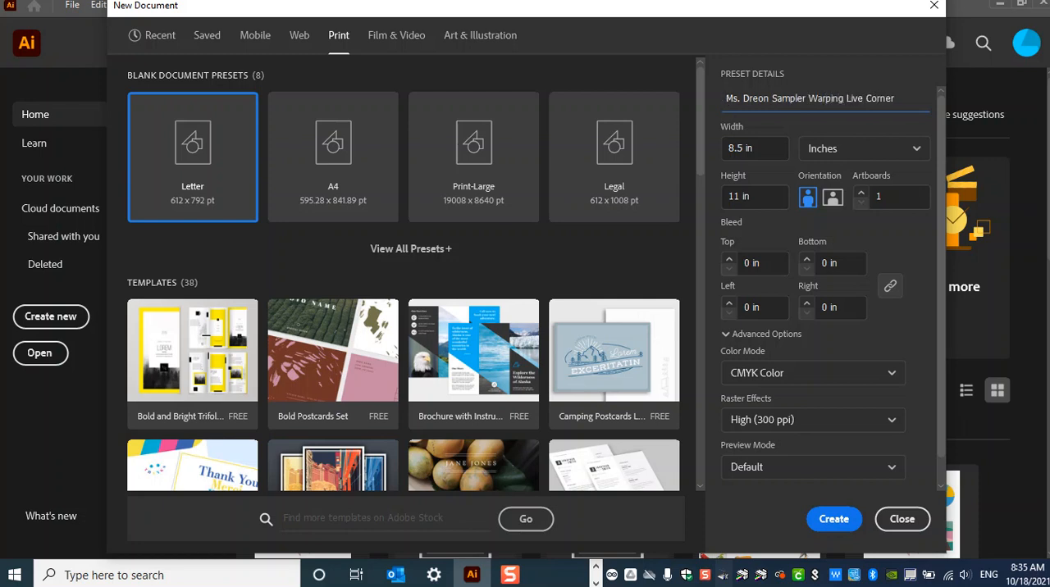
{"action": "type", "text": "Sampler Warping Live Corner"}
{"action": "left_click", "coordinate": [832, 373]}
{"action": "left_click", "coordinate": [834, 520]}
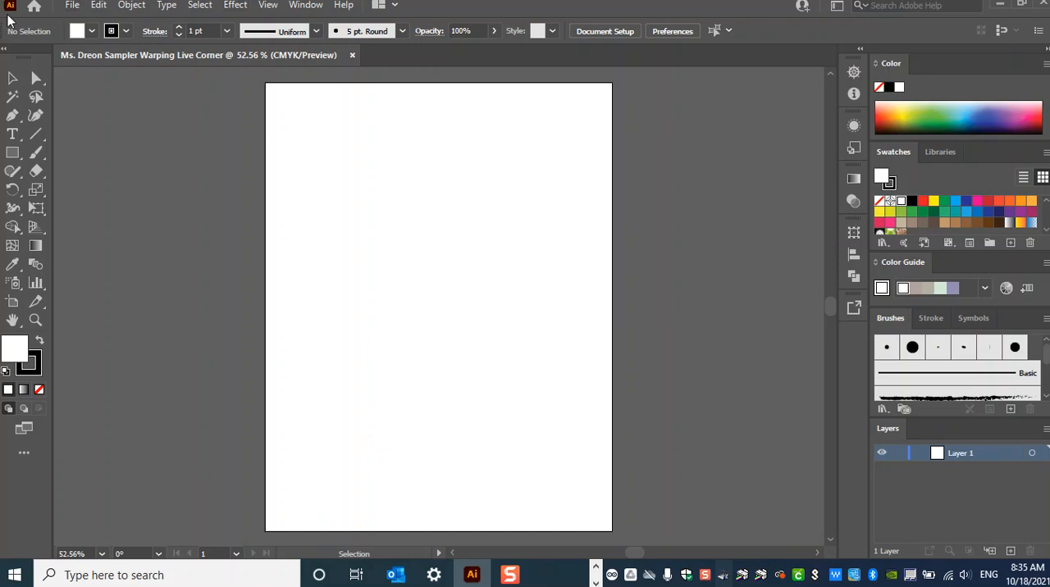
- Open Warping_and_Live_Corner_Sampler-01_3.jpg from the Downloads folder
{"action": "left_click", "coordinate": [73, 6]}
{"action": "left_click", "coordinate": [100, 60]}
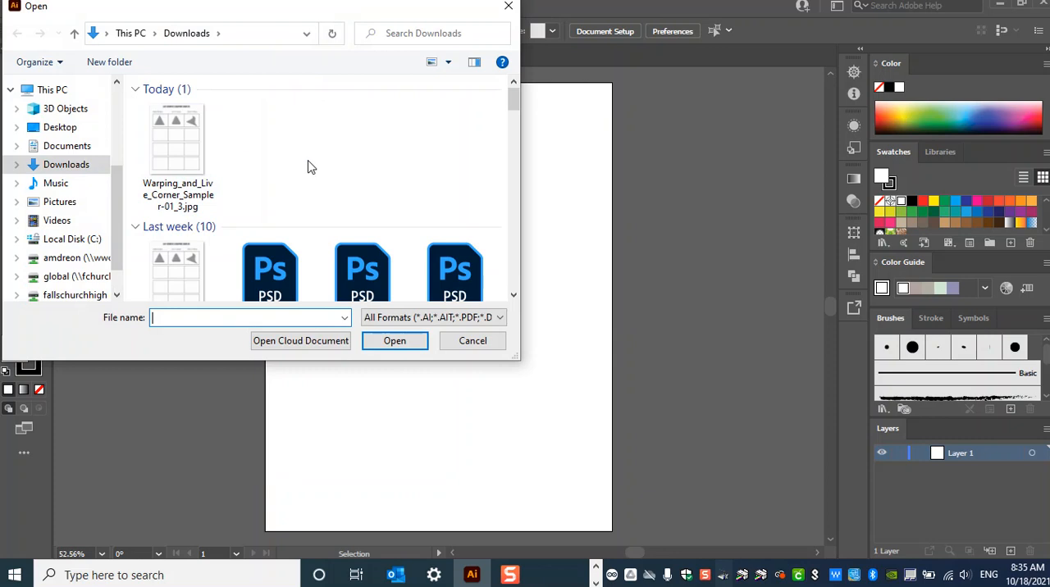
{"action": "left_click", "coordinate": [182, 141]}
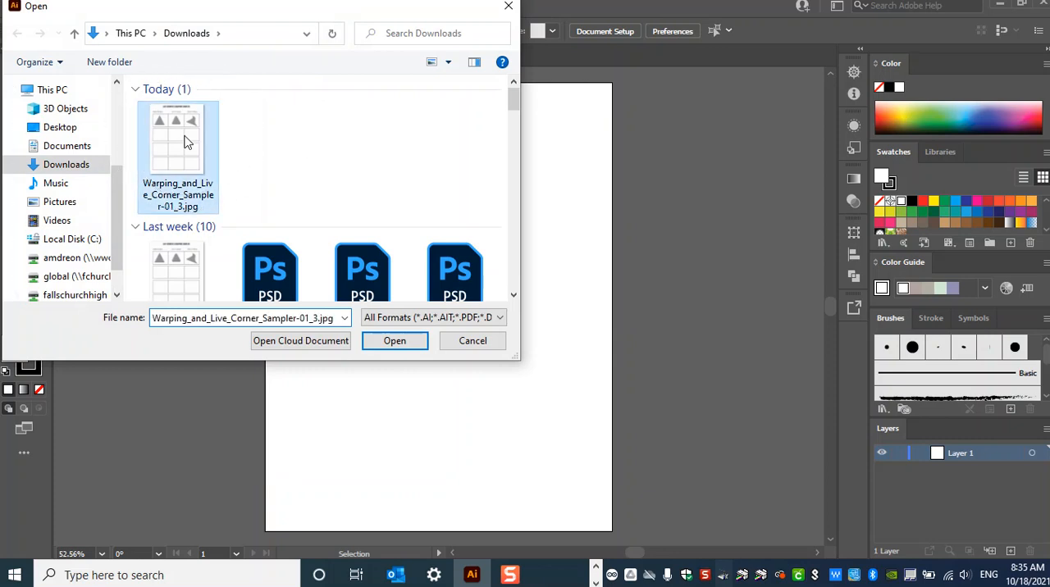
{"action": "left_click", "coordinate": [394, 340]}
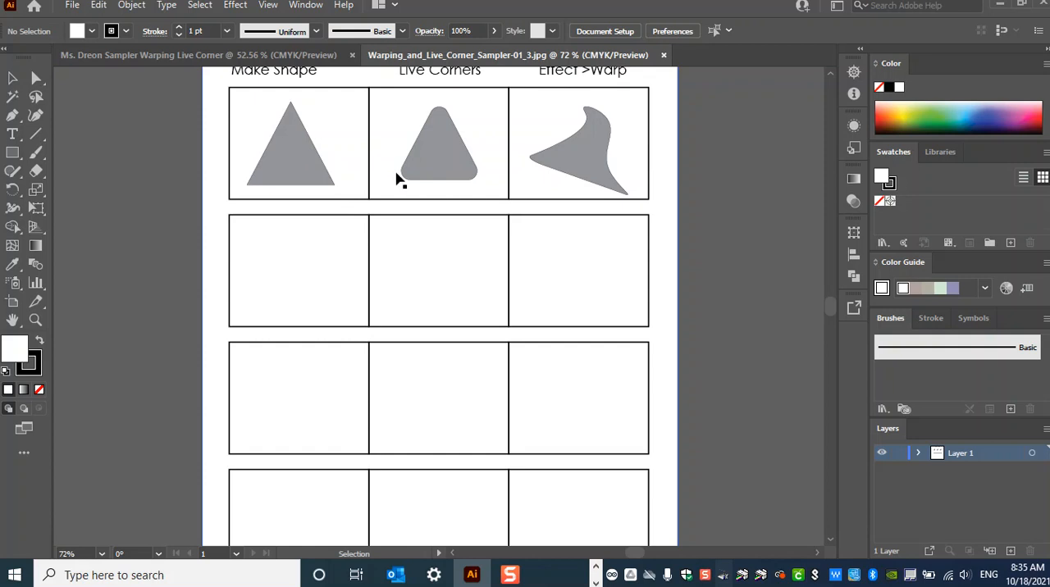
- Copy the whole sampler image and paste it onto the artboard of the new Sampler Warping Live Corner document
{"action": "left_click", "coordinate": [402, 182]}
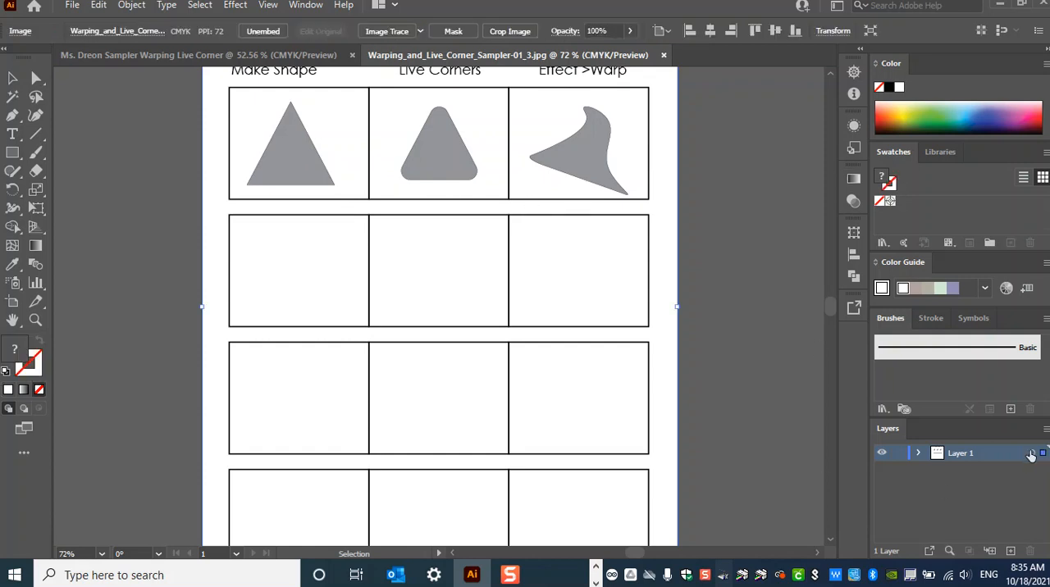
{"action": "left_click", "coordinate": [1032, 453]}
{"action": "key", "text": "a"}
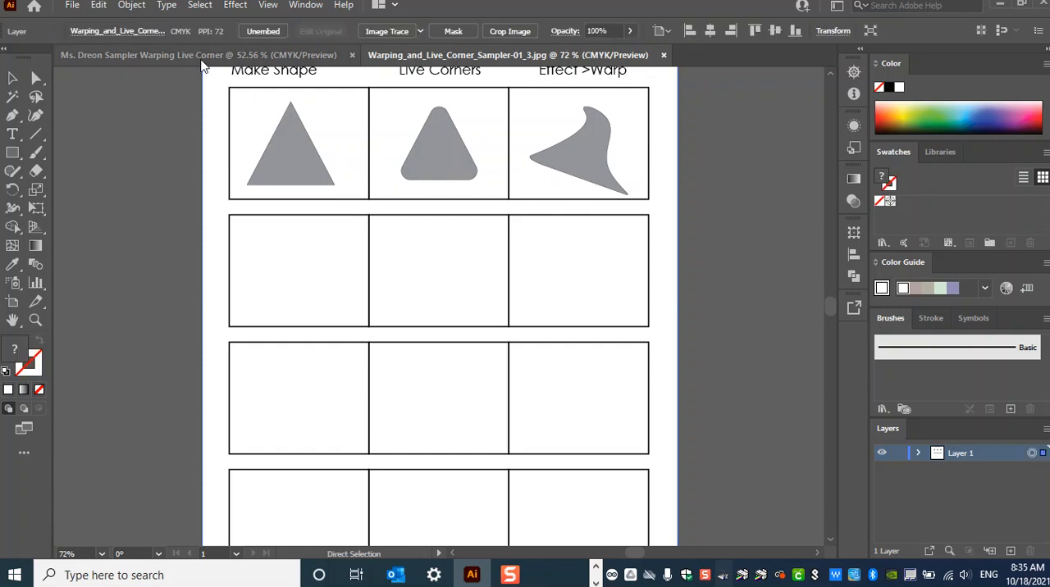
{"action": "left_click", "coordinate": [204, 56]}
{"action": "key", "text": "v"}
{"action": "key", "text": "ctrl+v"}
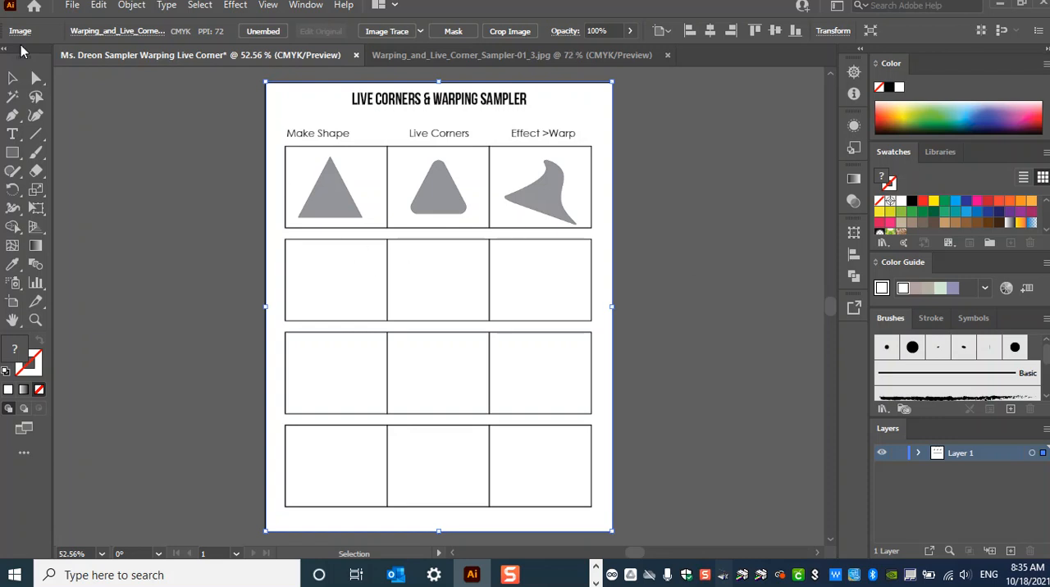
- Draw a rectangle over the middle rows of the sampler grid and fill it with a dark brown-gray swatch
{"action": "left_click", "coordinate": [13, 153]}
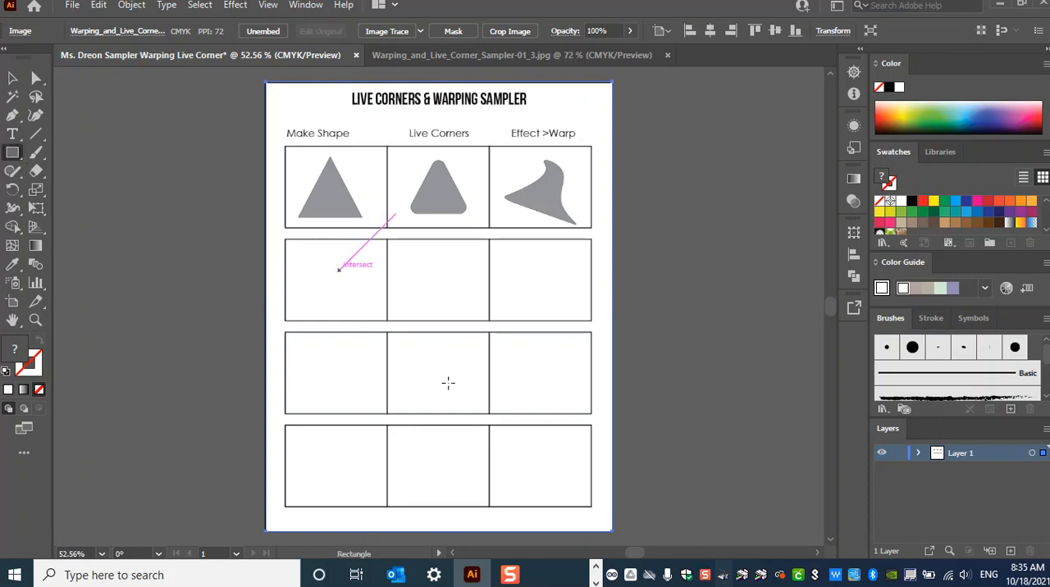
{"action": "left_click_drag", "start_coordinate": [340, 270], "coordinate": [457, 382]}
{"action": "left_click", "coordinate": [91, 31]}
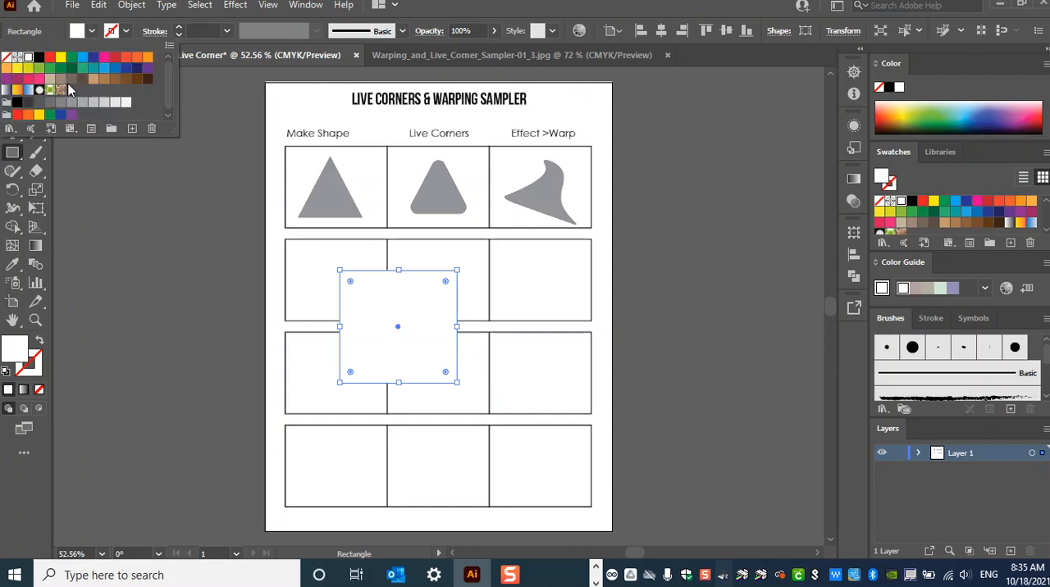
{"action": "left_click", "coordinate": [72, 79]}
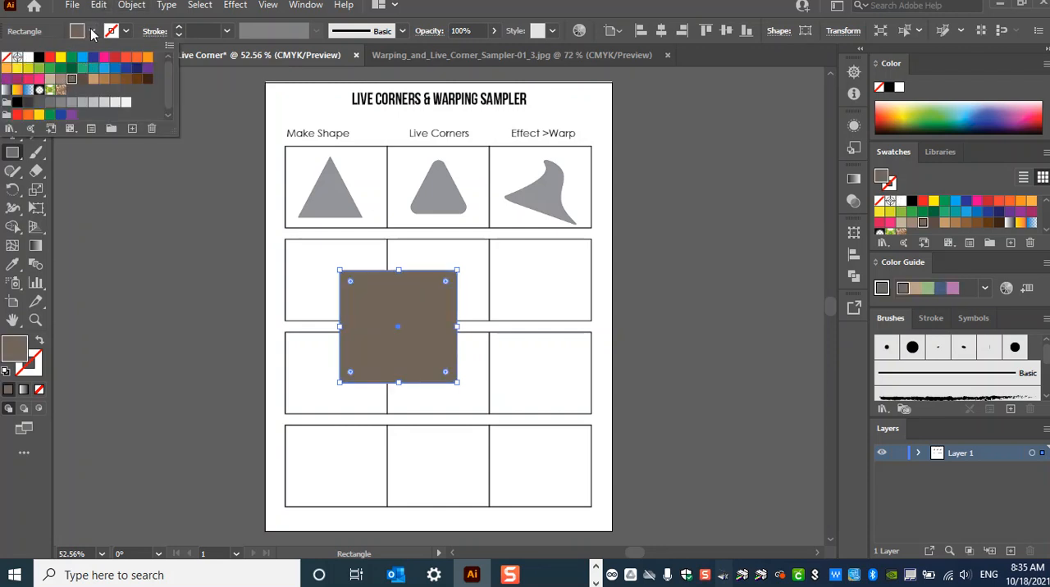
{"action": "left_click", "coordinate": [91, 31]}
- Try moving the rectangle and the sampler image around the artboard, and undo the image moves
{"action": "key", "text": "v"}
{"action": "left_click_drag", "start_coordinate": [421, 316], "coordinate": [487, 304]}
{"action": "left_click_drag", "start_coordinate": [426, 233], "coordinate": [382, 263]}
{"action": "left_click_drag", "start_coordinate": [510, 224], "coordinate": [337, 155]}
{"action": "left_click_drag", "start_coordinate": [483, 318], "coordinate": [541, 365]}
{"action": "left_click_drag", "start_coordinate": [328, 270], "coordinate": [391, 308]}
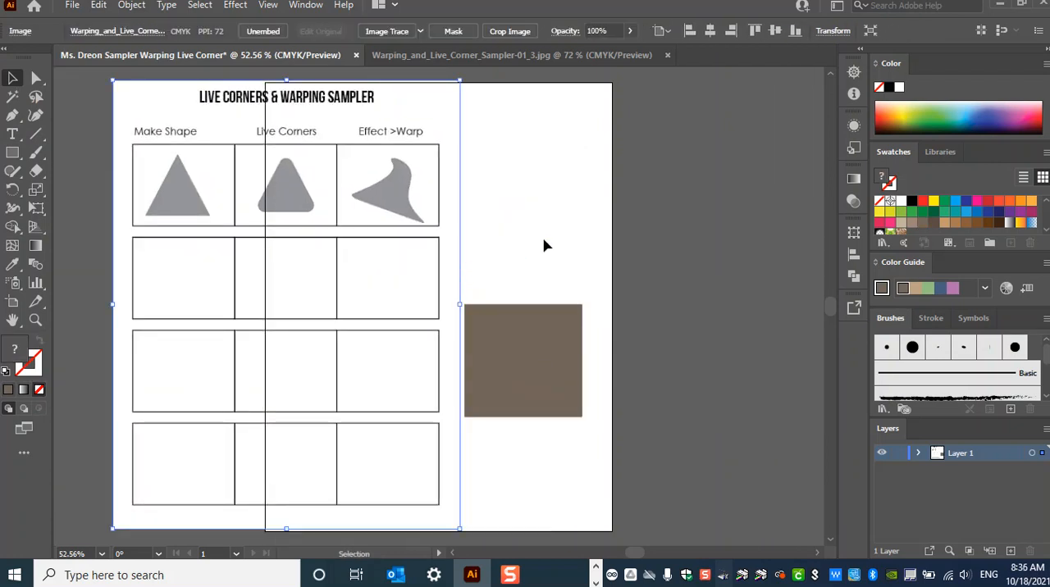
{"action": "key", "text": "ctrl+z"}
{"action": "key", "text": "ctrl+z"}
{"action": "key", "text": "ctrl+z"}
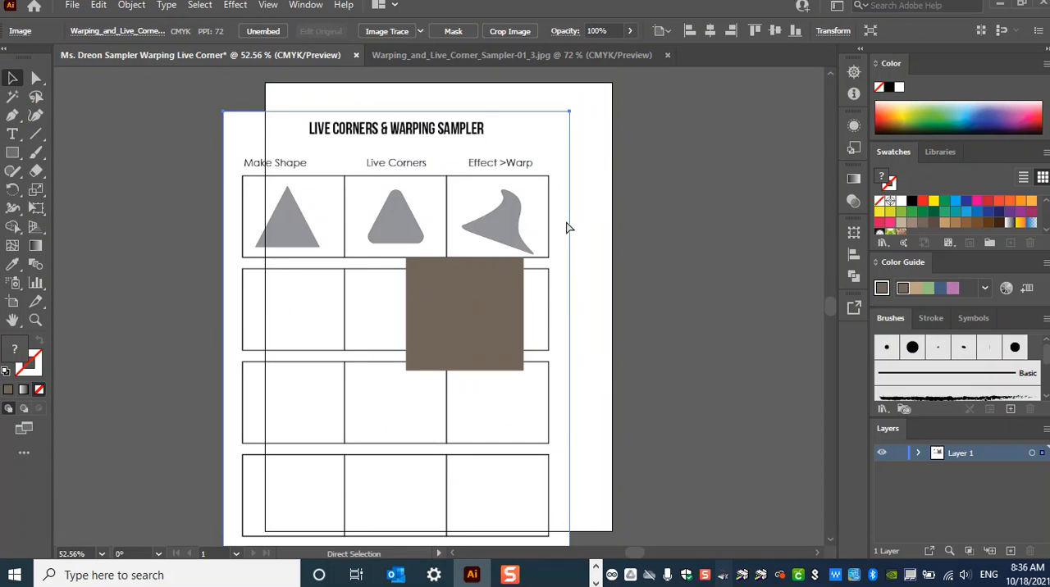
{"action": "key", "text": "ctrl+z"}
- Delete the brown rectangle from the sampler grid
{"action": "left_click", "coordinate": [497, 325]}
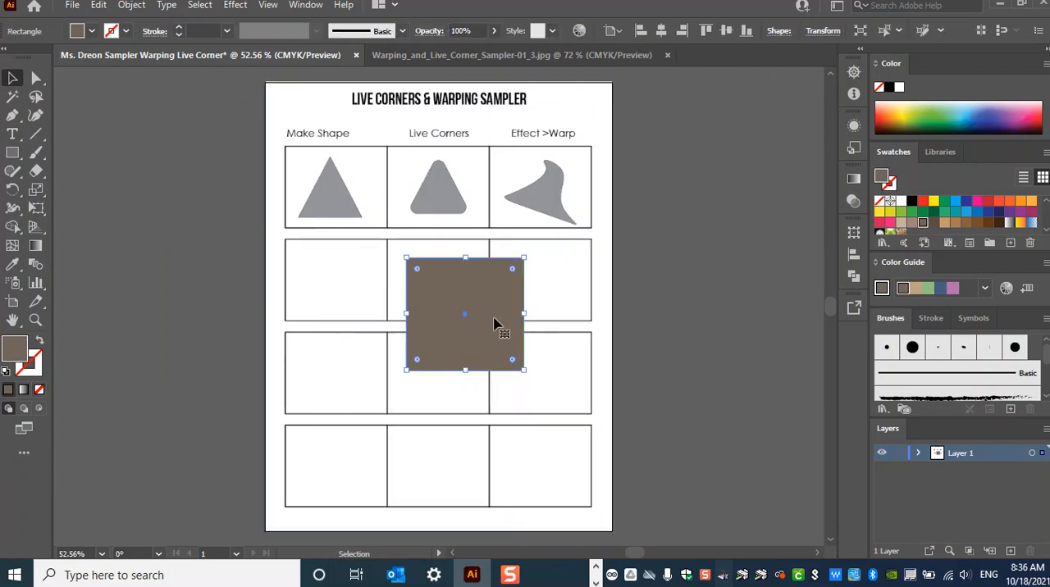
{"action": "key", "text": "Delete"}
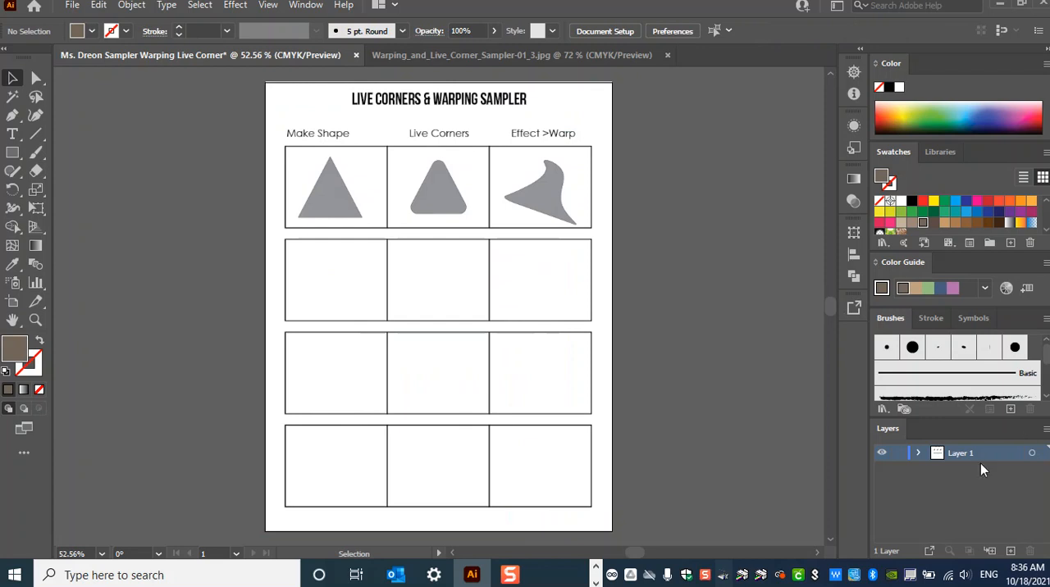
- Lock Layer 1, which holds the sampler image, keeping the Layers panel displayed
{"action": "left_click", "coordinate": [900, 459]}
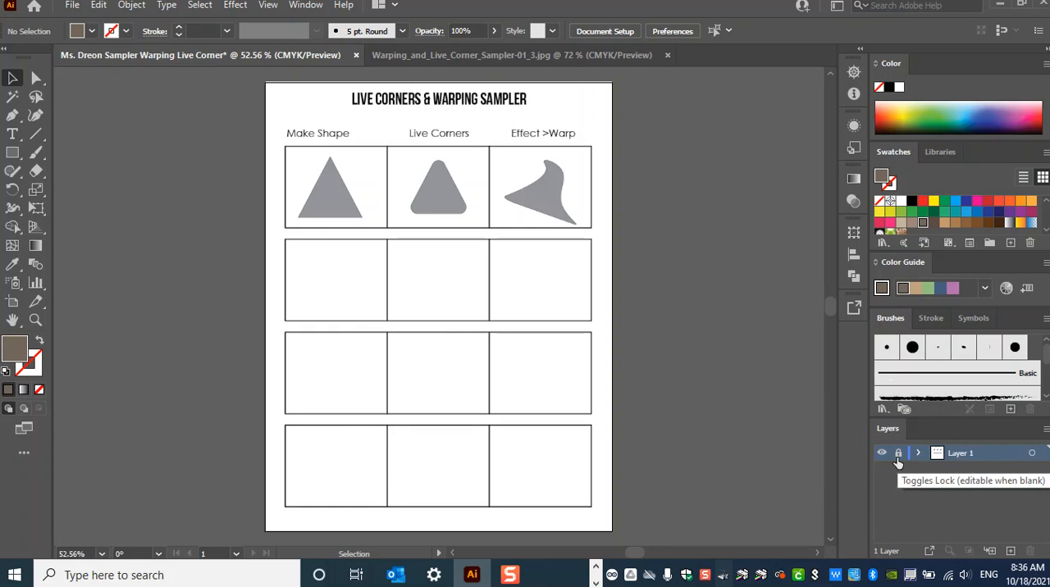
{"action": "left_click", "coordinate": [897, 453]}
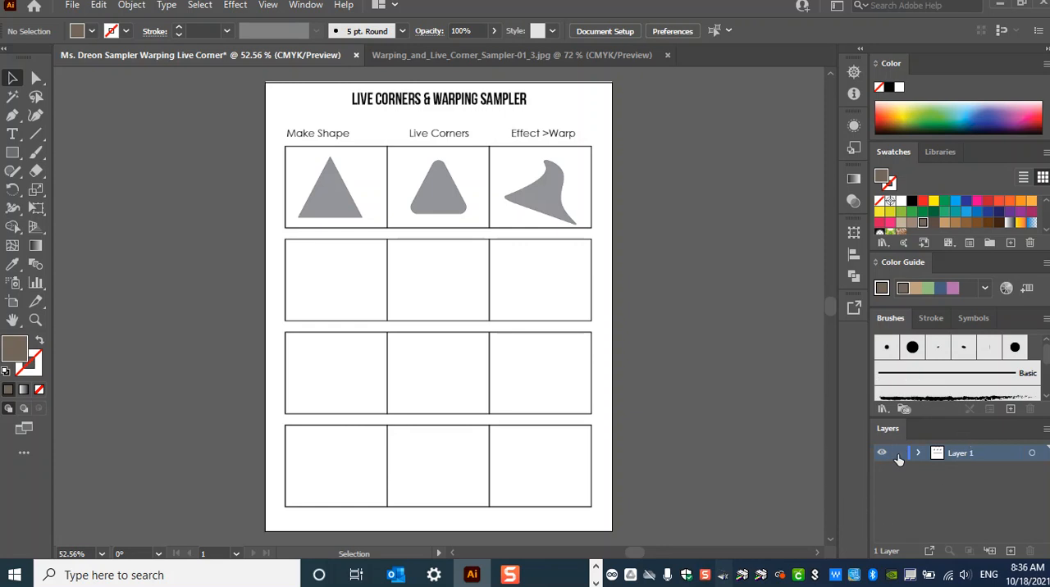
{"action": "left_click", "coordinate": [304, 6]}
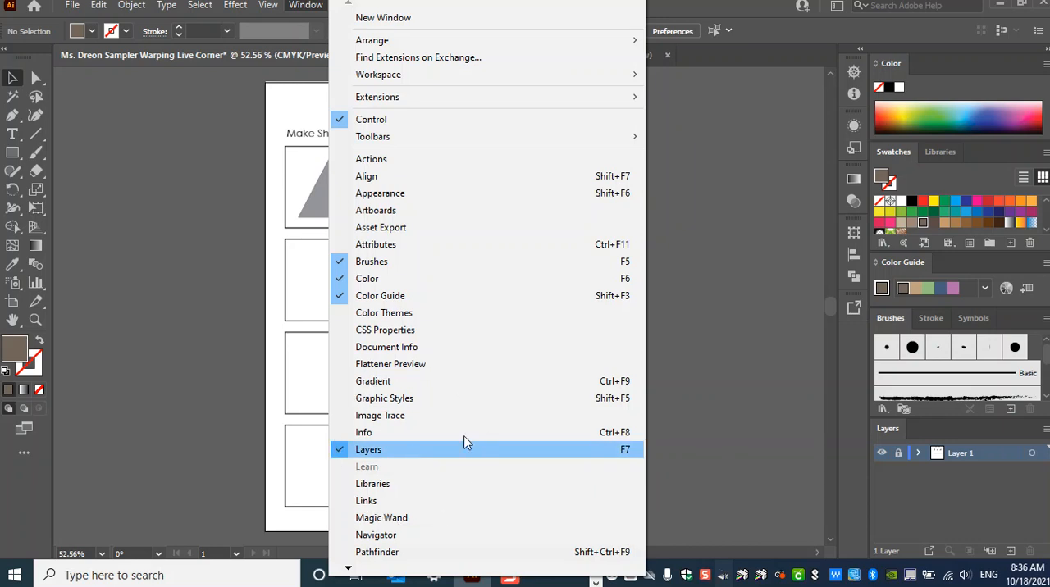
{"action": "left_click", "coordinate": [464, 443]}
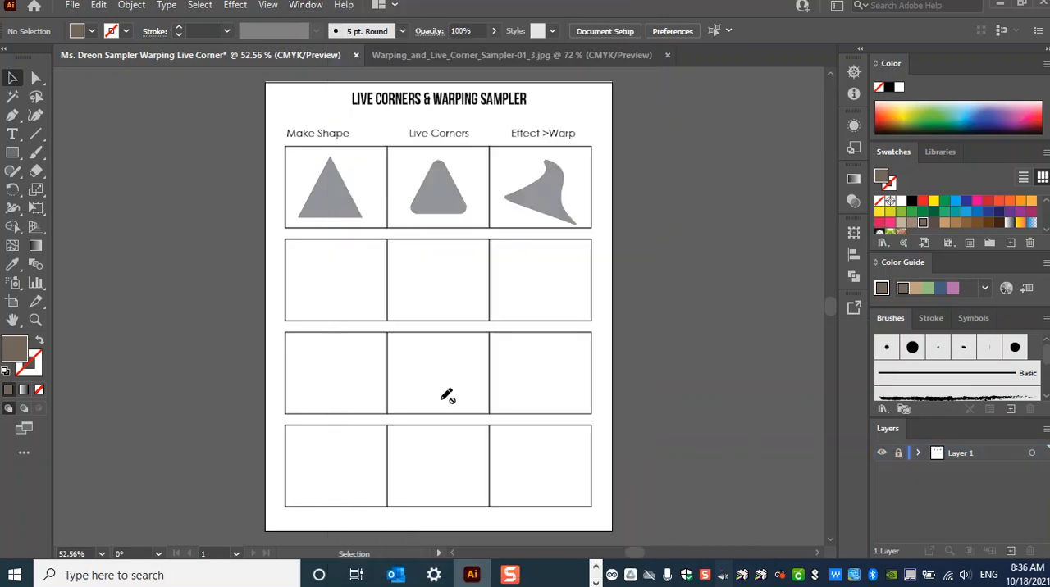
- Add a new layer above the locked one and draw a brown rectangle over the second row's middle cell
{"action": "left_click", "coordinate": [12, 152]}
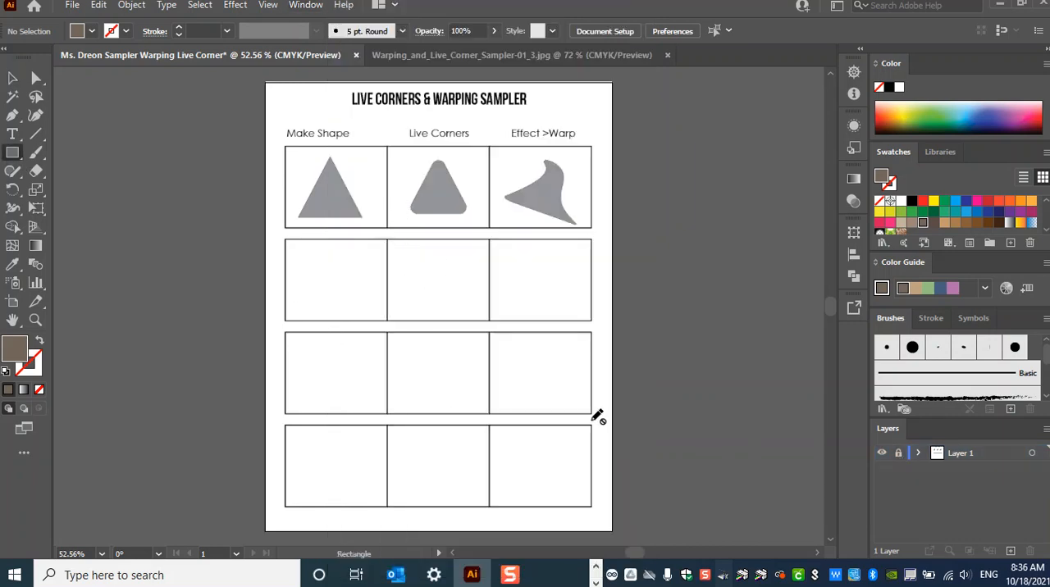
{"action": "left_click", "coordinate": [1010, 551]}
{"action": "left_click_drag", "start_coordinate": [391, 250], "coordinate": [518, 349]}
- Try drawing two more brown rectangles lower on the new layer, and undo both
{"action": "left_click_drag", "start_coordinate": [374, 371], "coordinate": [462, 478]}
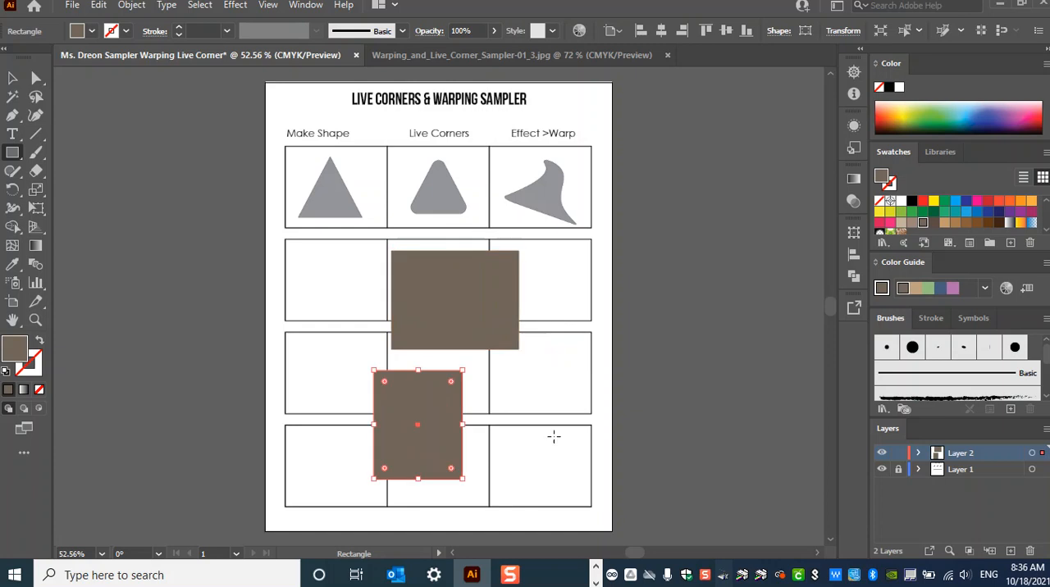
{"action": "left_click_drag", "start_coordinate": [559, 410], "coordinate": [676, 491]}
{"action": "key", "text": "ctrl+z"}
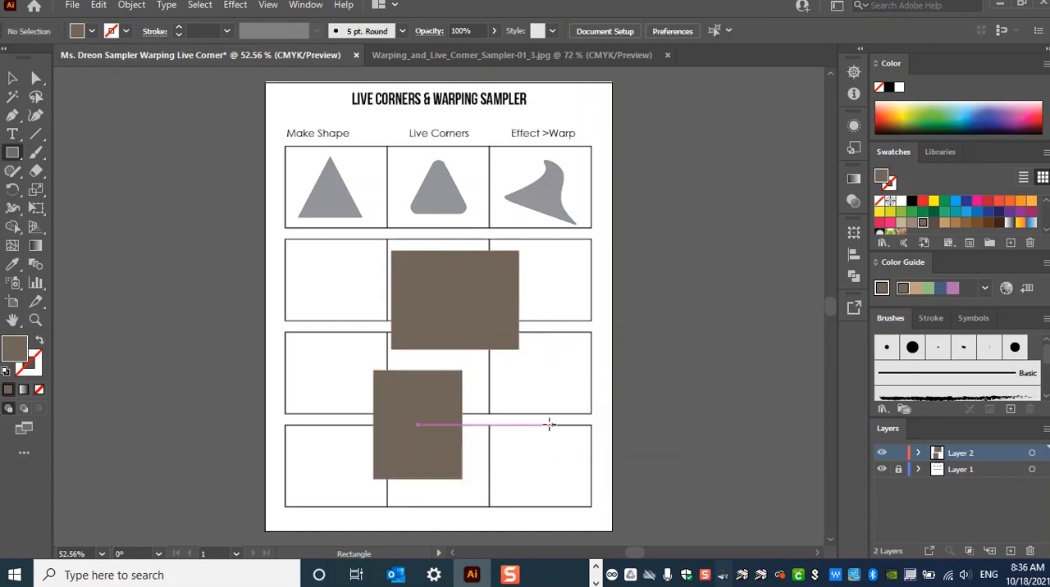
{"action": "key", "text": "ctrl+z"}
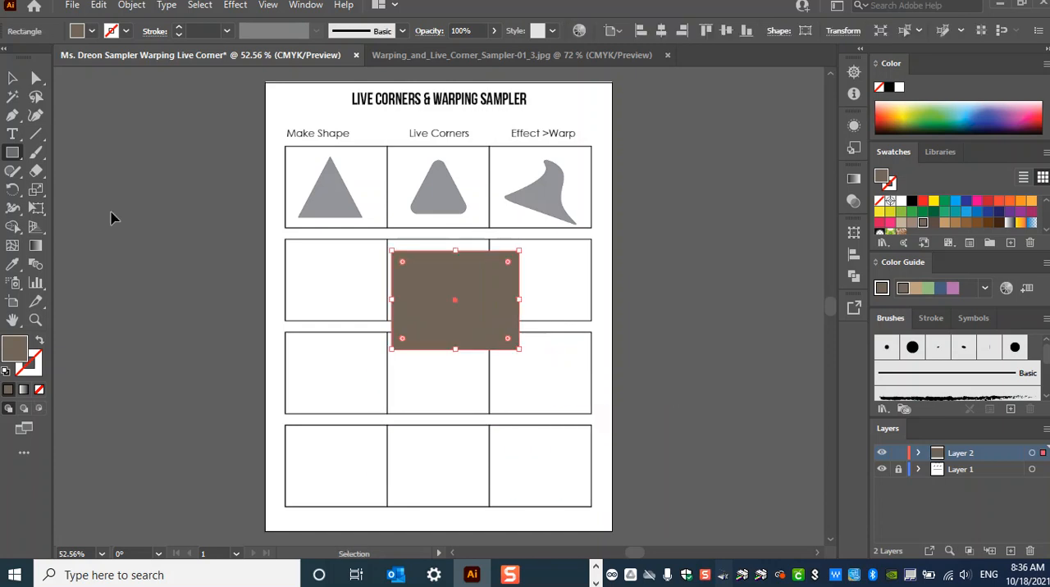
- Undo the last brown rectangle, delete the empty Layer 2, and unlock Layer 1
{"action": "key", "text": "ctrl+z"}
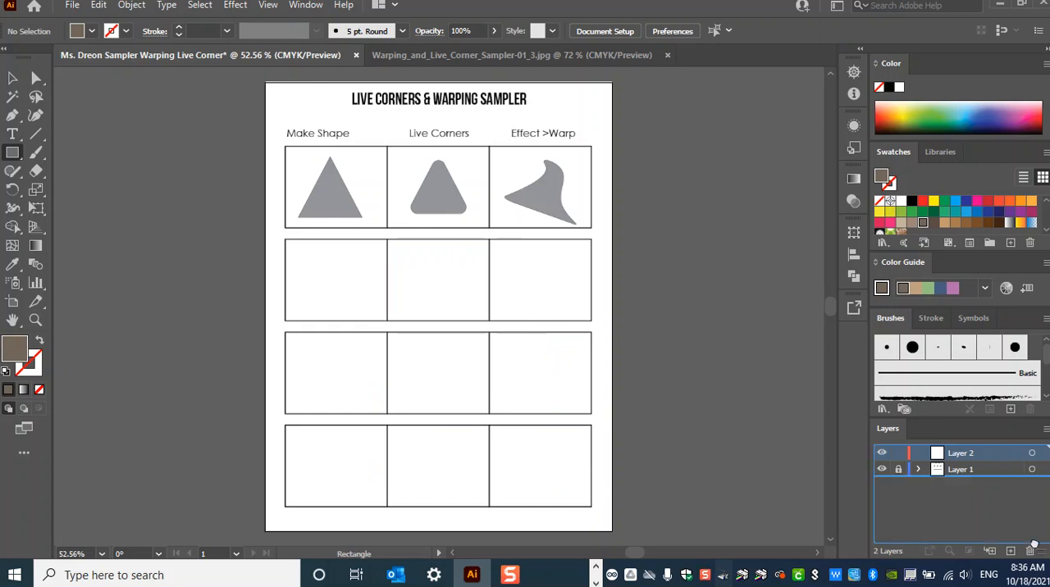
{"action": "left_click", "coordinate": [1032, 550]}
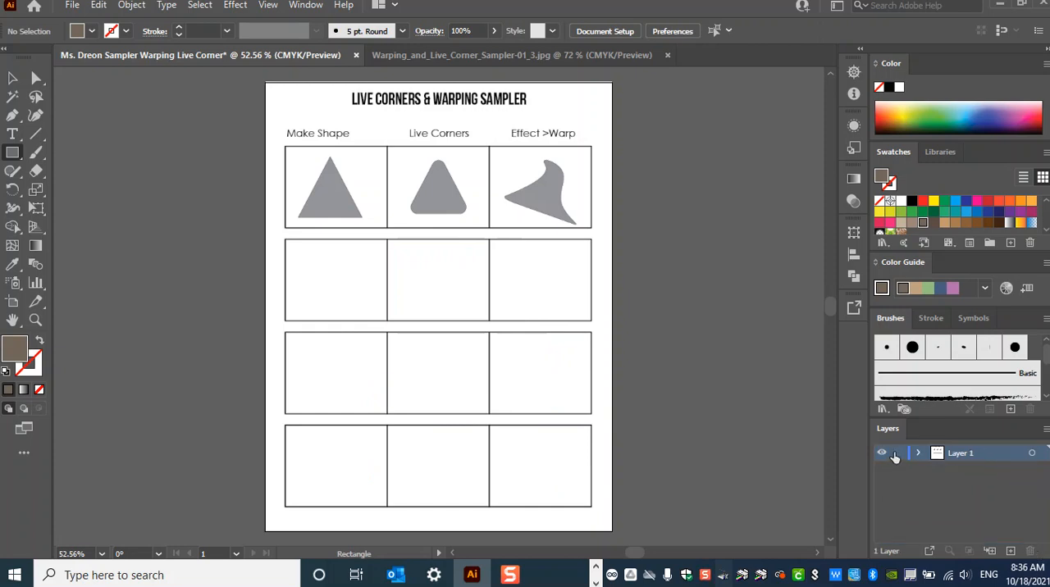
- Turn Layer 1 into a template layer through its layer options
{"action": "left_click", "coordinate": [999, 456]}
{"action": "left_click", "coordinate": [999, 452]}
{"action": "double_click", "coordinate": [999, 453]}
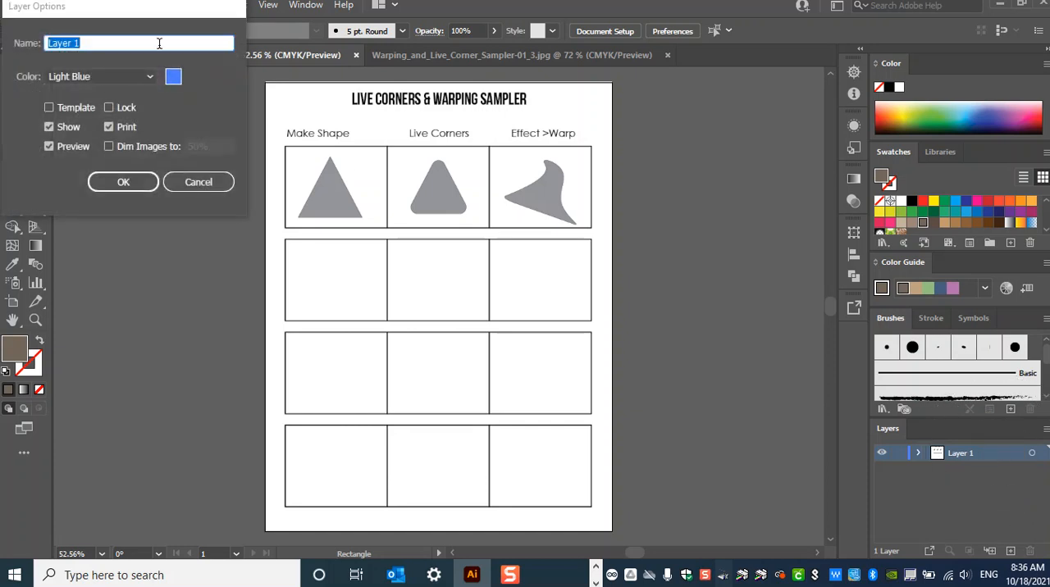
{"action": "left_click_drag", "start_coordinate": [150, 11], "coordinate": [469, 180]}
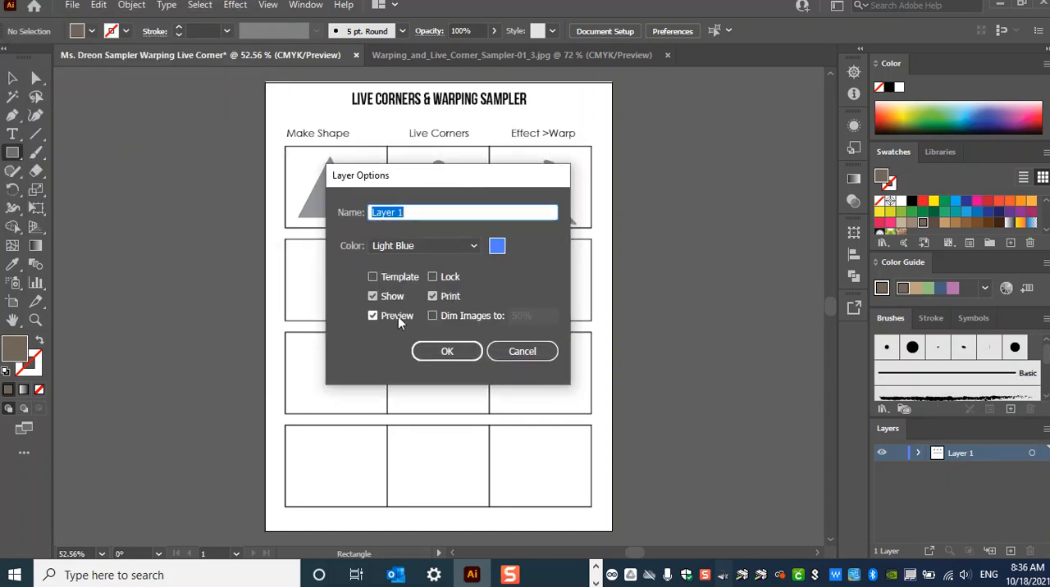
{"action": "left_click", "coordinate": [373, 277]}
{"action": "left_click", "coordinate": [447, 351]}
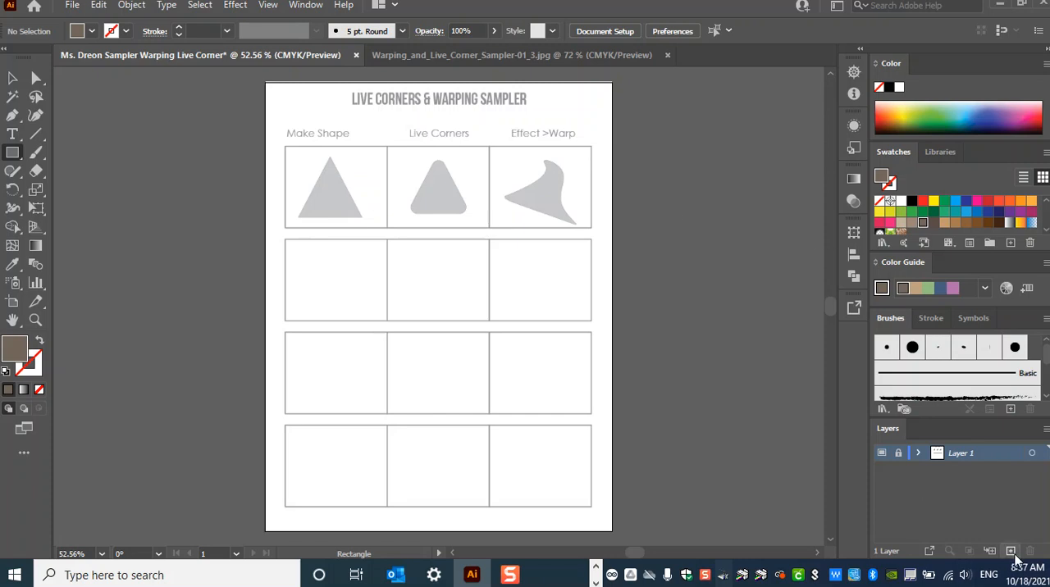
- Create a new layer above the template layer for drawing the shapes
{"action": "key", "text": "ctrl"}
{"action": "key", "text": "ctrl"}
{"action": "key", "text": "ctrl"}
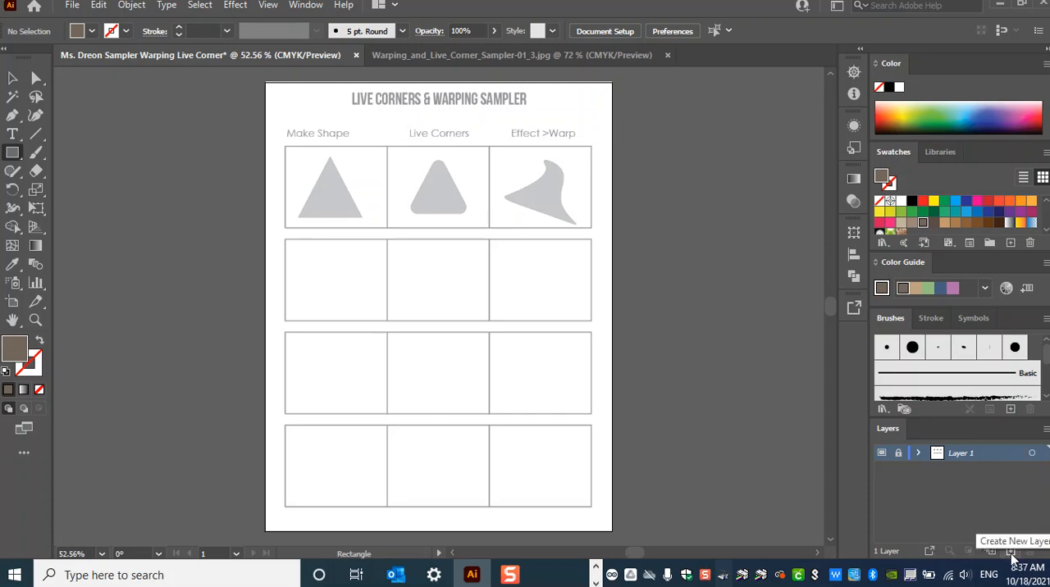
{"action": "key", "text": "ctrl"}
{"action": "left_click", "coordinate": [1011, 552]}
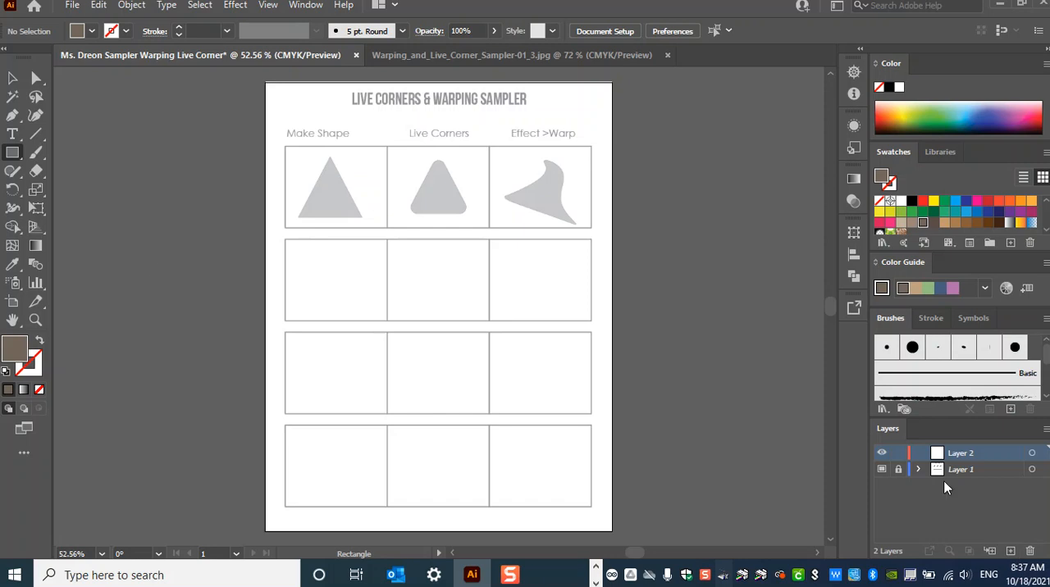
- With a dark blue fill, create a 3-sided polygon of 0.6944 in radius in the second row's first cell
{"action": "left_click", "coordinate": [12, 152]}
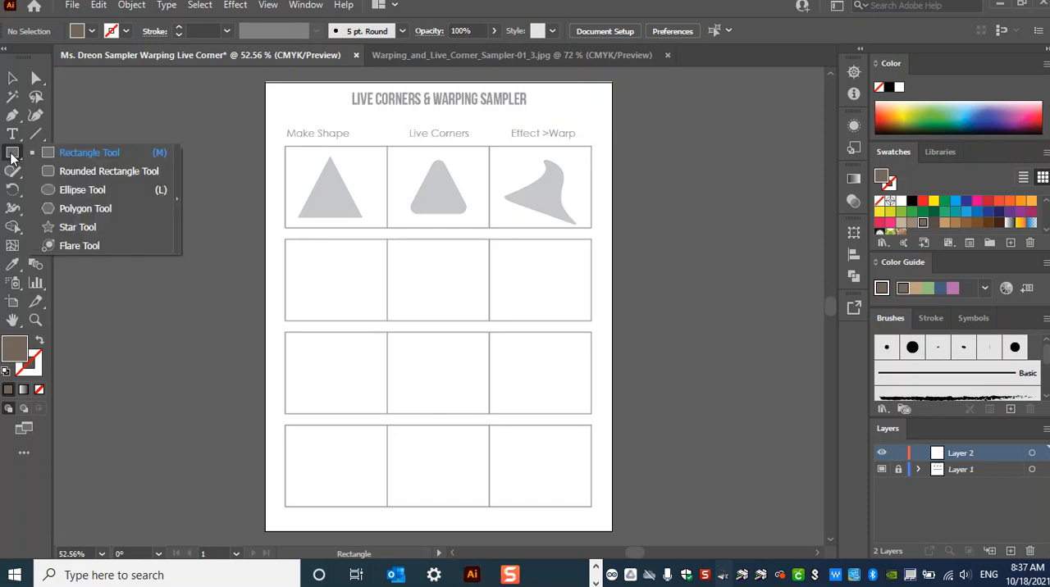
{"action": "left_click", "coordinate": [161, 210]}
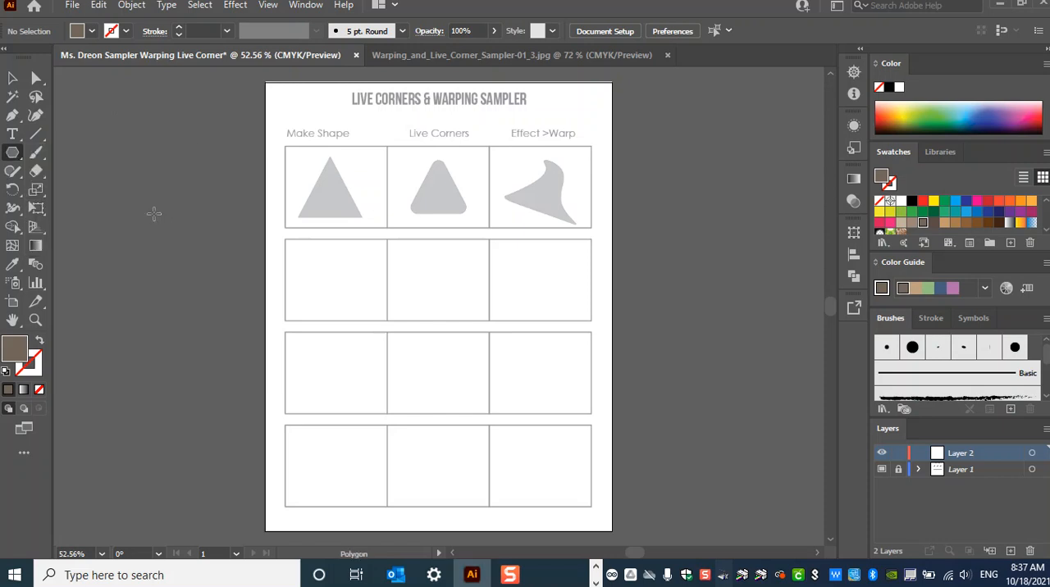
{"action": "left_click", "coordinate": [91, 31]}
{"action": "left_click", "coordinate": [93, 56]}
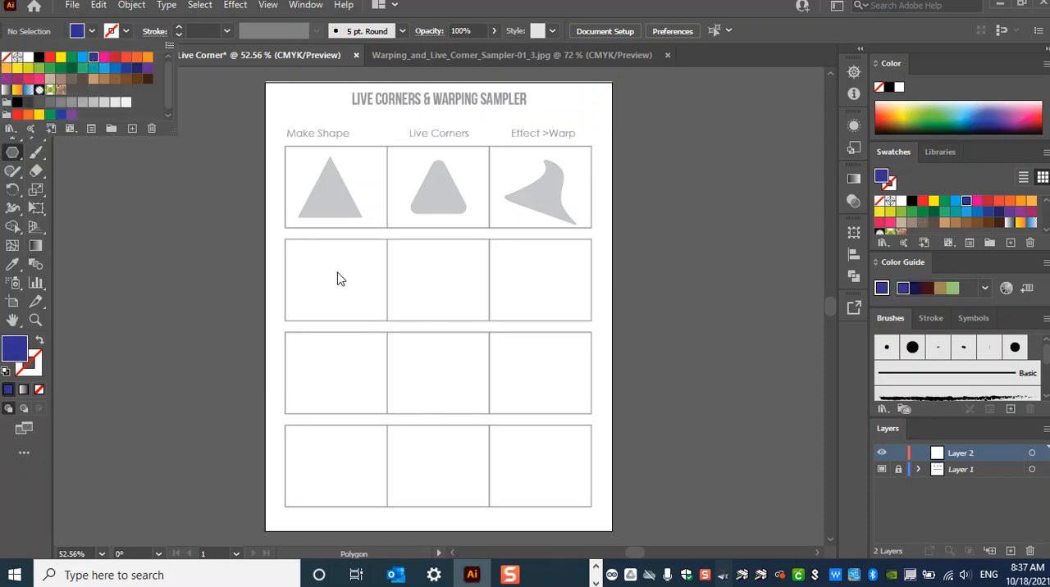
{"action": "left_click", "coordinate": [329, 276]}
{"action": "left_click", "coordinate": [434, 290]}
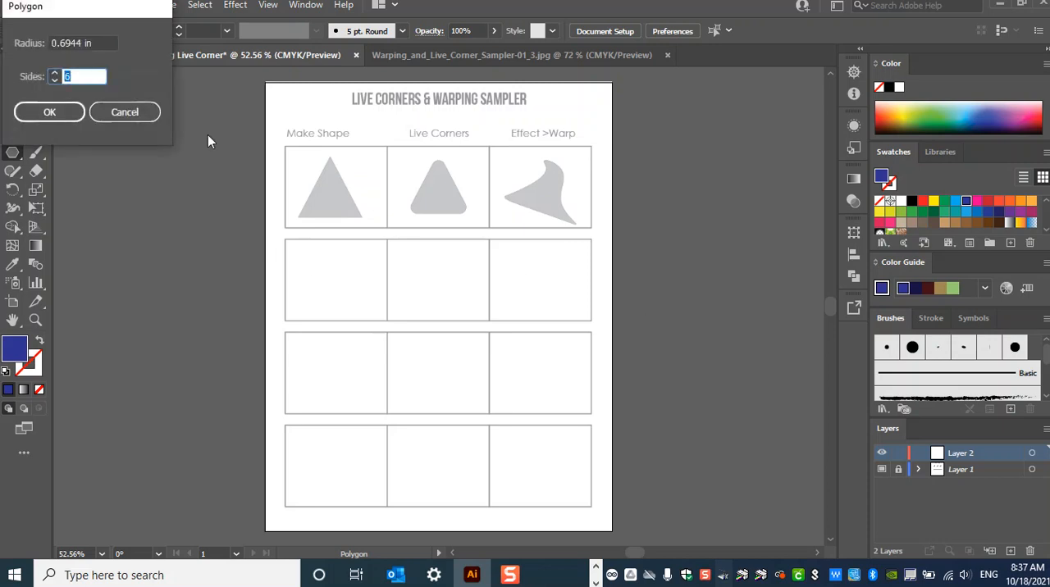
{"action": "key", "text": "ctrl"}
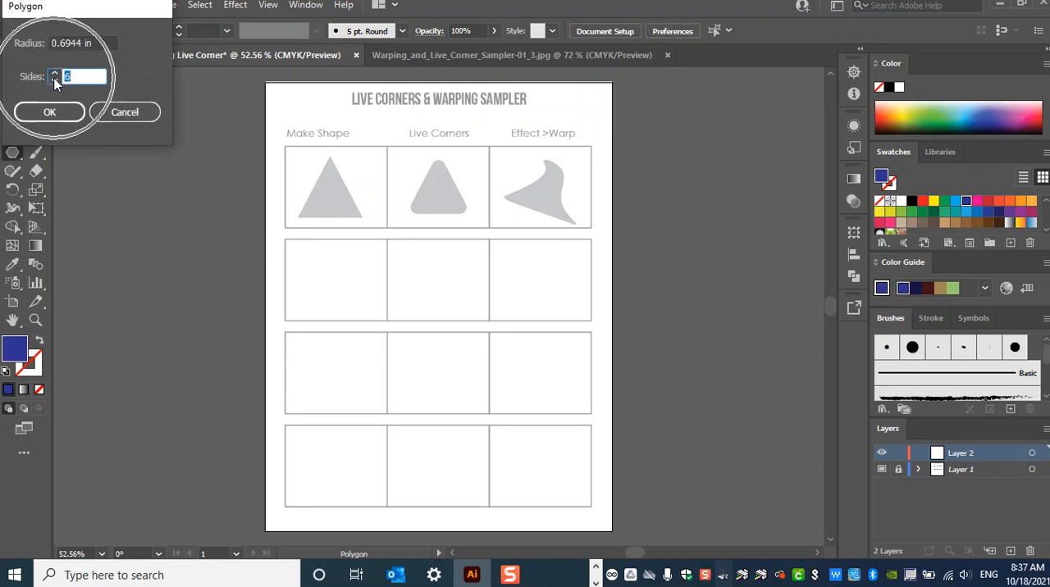
{"action": "type", "text": "5"}
{"action": "left_click_drag", "start_coordinate": [83, 76], "coordinate": [28, 79]}
{"action": "type", "text": "3"}
{"action": "left_click", "coordinate": [51, 113]}
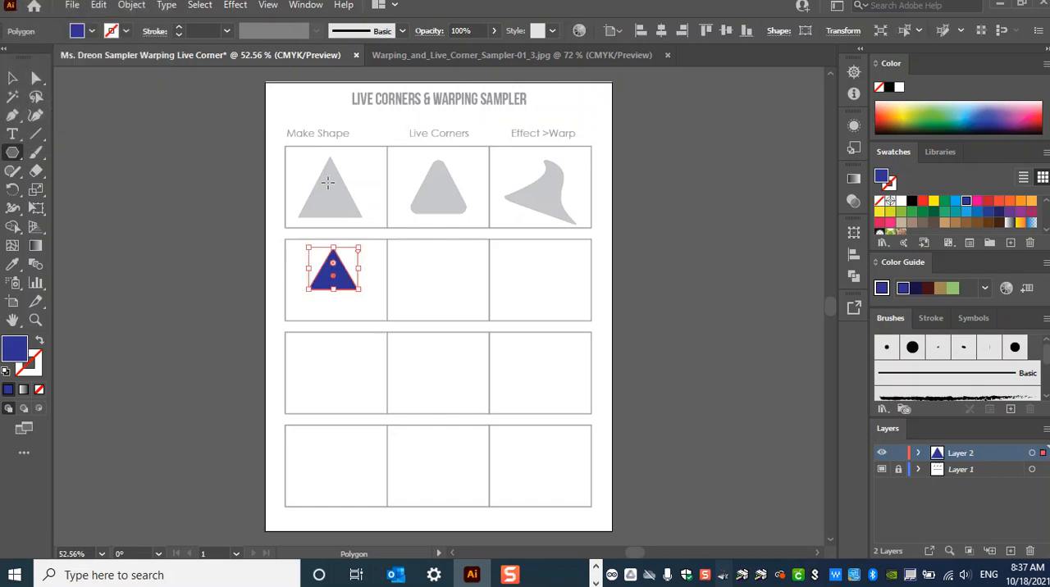
- Move and resize the blue triangle to cover the template triangle under Make Shape, and duplicate it into the Live Corners cell
{"action": "left_click", "coordinate": [13, 78]}
{"action": "left_click_drag", "start_coordinate": [346, 272], "coordinate": [368, 156]}
{"action": "left_click_drag", "start_coordinate": [350, 194], "coordinate": [342, 198]}
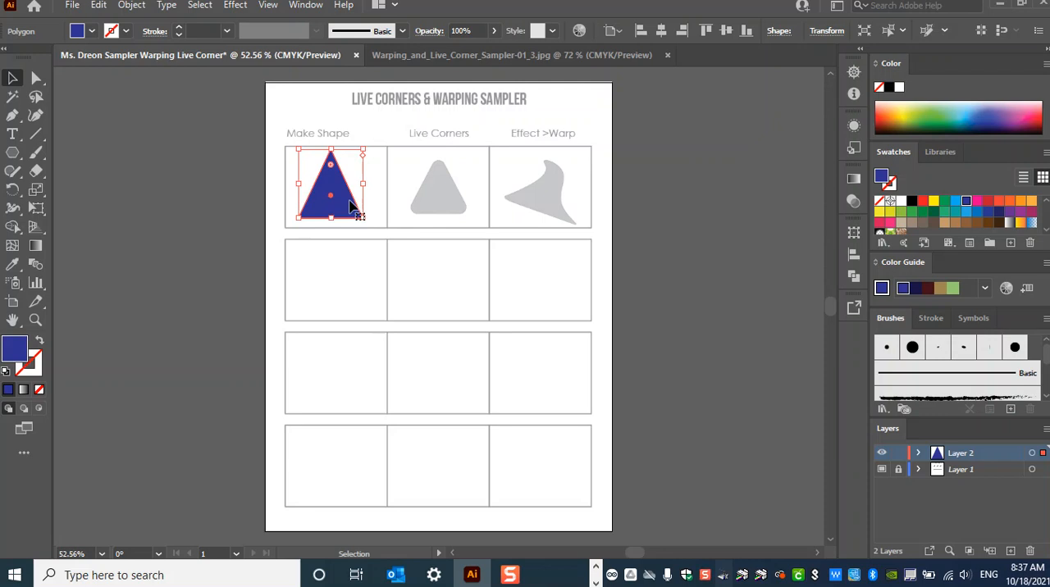
{"action": "left_click_drag", "start_coordinate": [351, 205], "coordinate": [459, 205]}
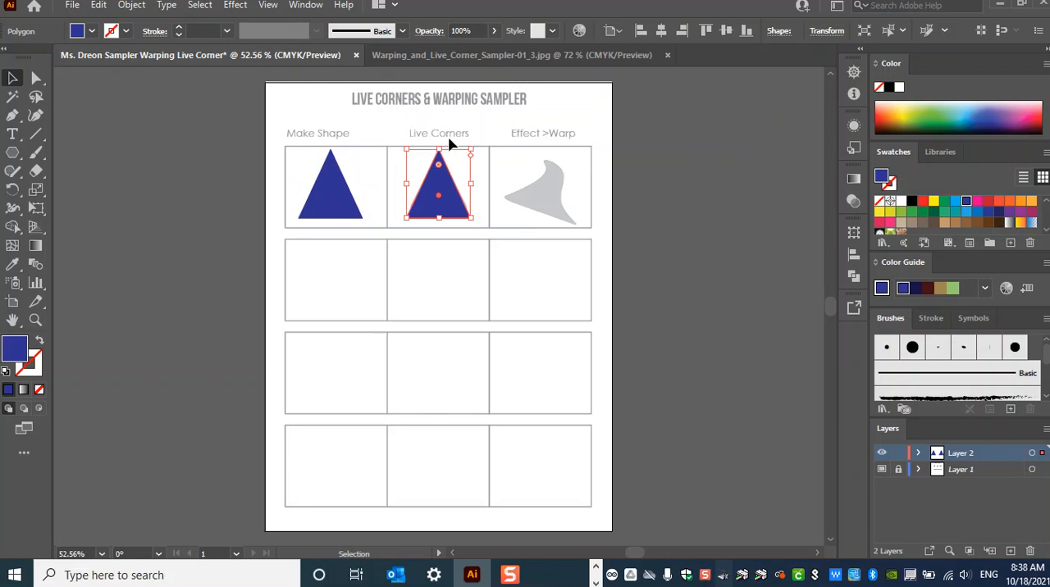
- Round the corners of the blue triangle in the first row's Live Corners cell
{"action": "key", "text": "ctrl+plus"}
{"action": "key", "text": "ctrl+plus"}
{"action": "key", "text": "ctrl+plus"}
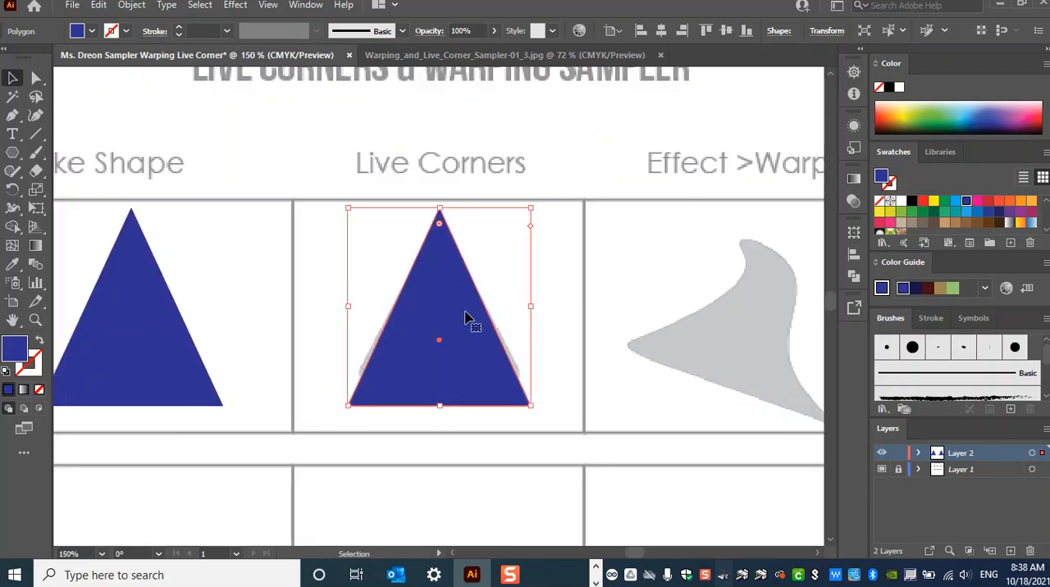
{"action": "key", "text": "a"}
{"action": "key", "text": "ctrl+plus"}
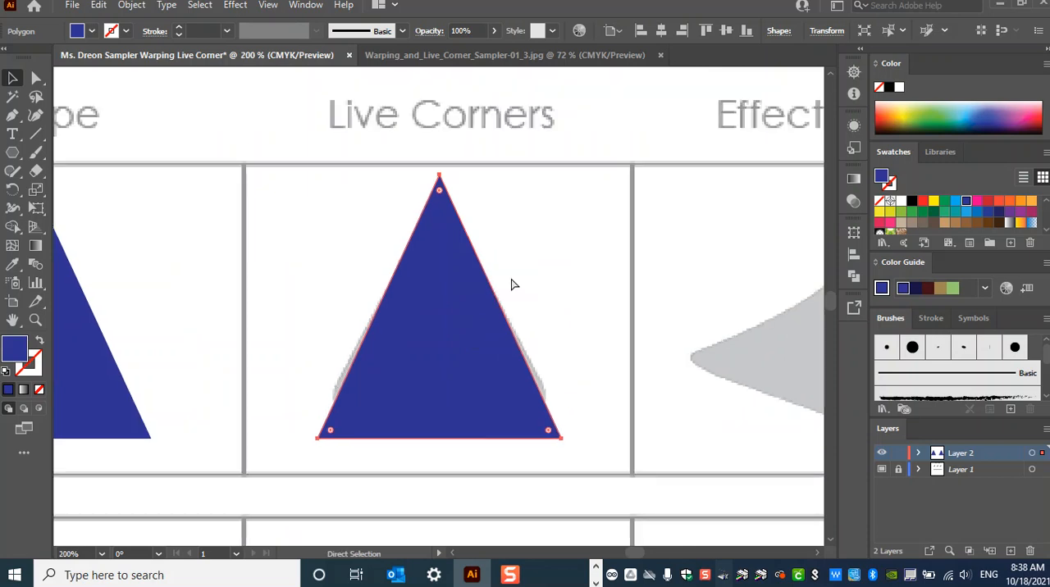
{"action": "key", "text": "v"}
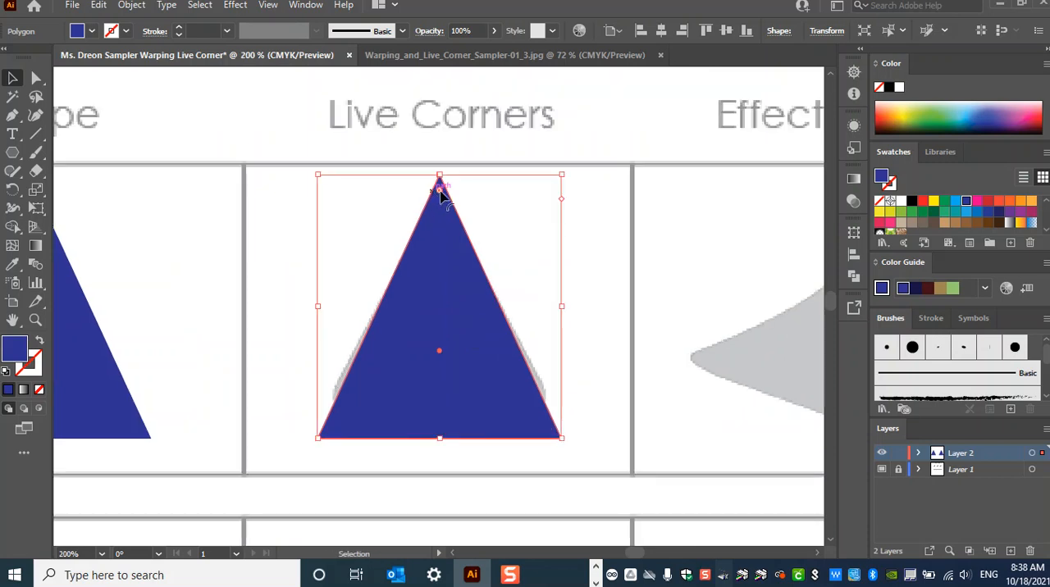
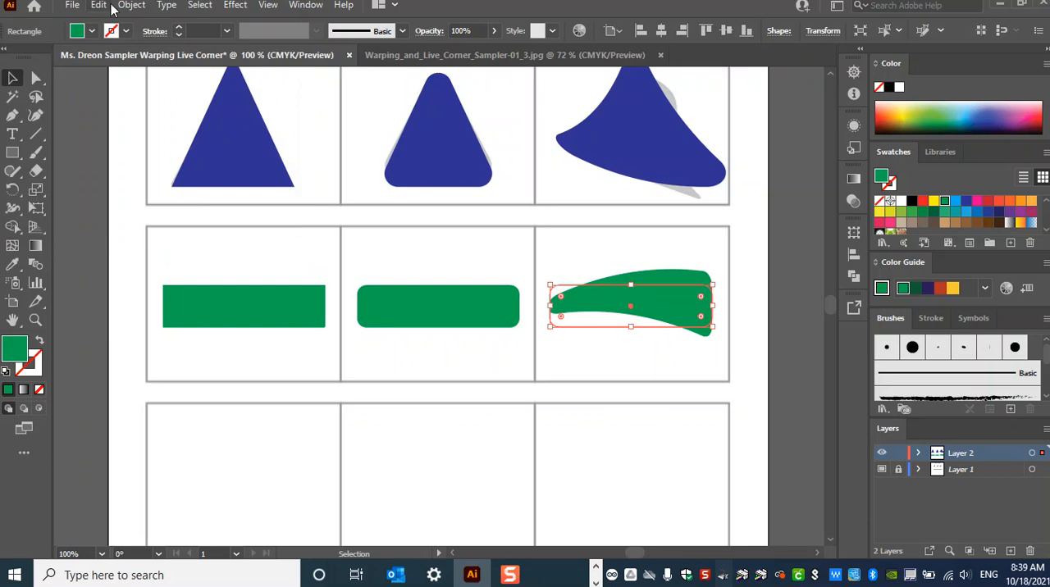
- Expand the appearance of the warped green rectangle in the third cell of its row
{"action": "left_click", "coordinate": [190, 202]}
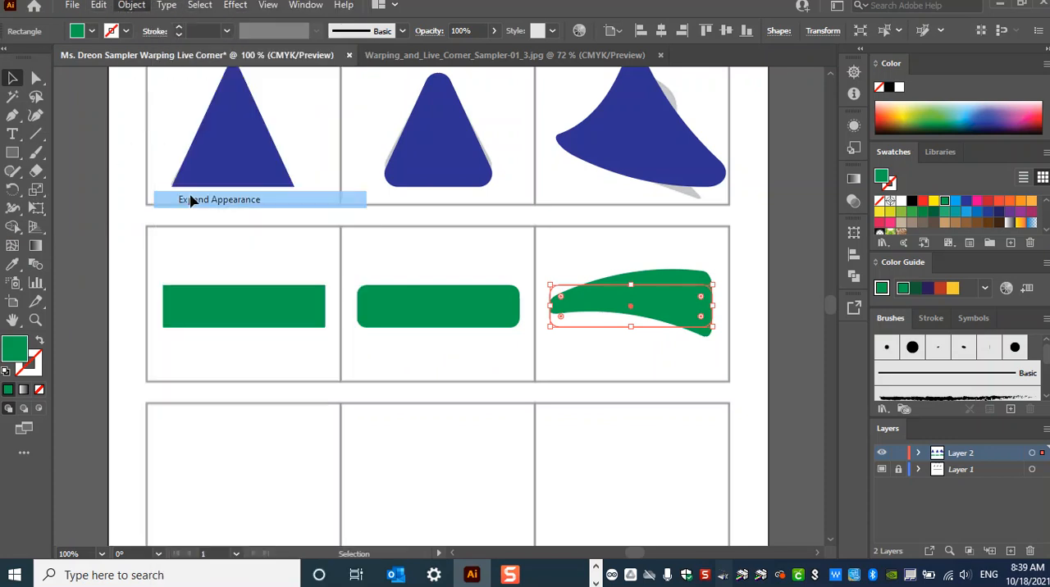
{"action": "scroll", "coordinate": [492, 345], "scroll_direction": "down", "scroll_amount": 5}
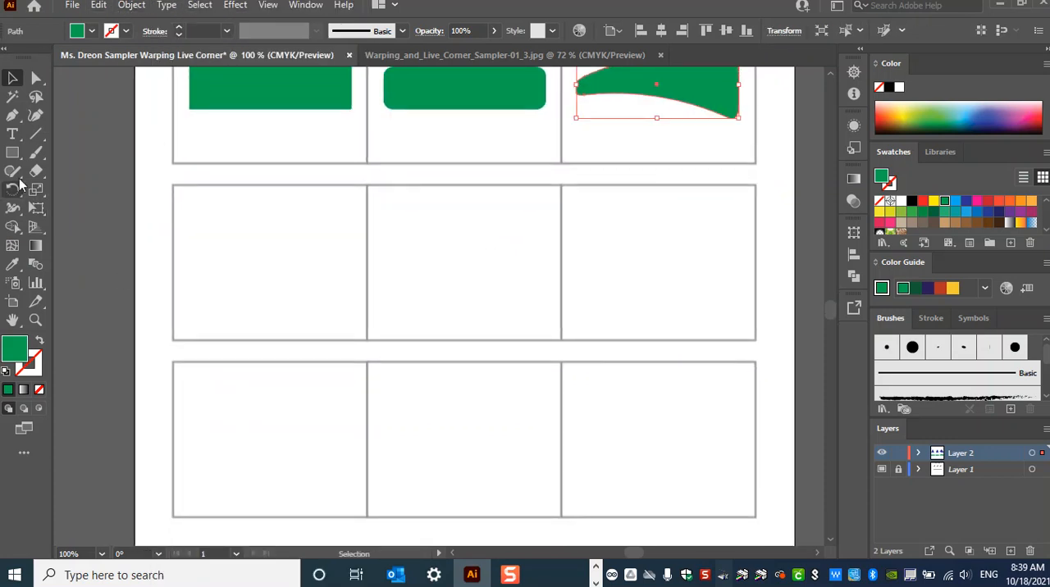
{"action": "left_click_drag", "start_coordinate": [501, 307], "coordinate": [530, 330]}
{"action": "left_click", "coordinate": [12, 152]}
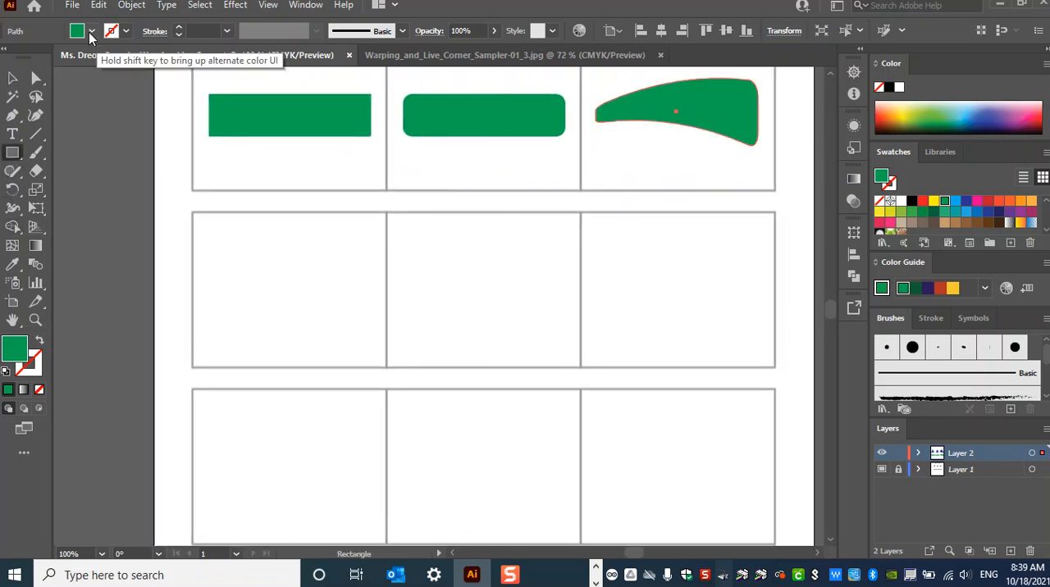
{"action": "left_click", "coordinate": [168, 250]}
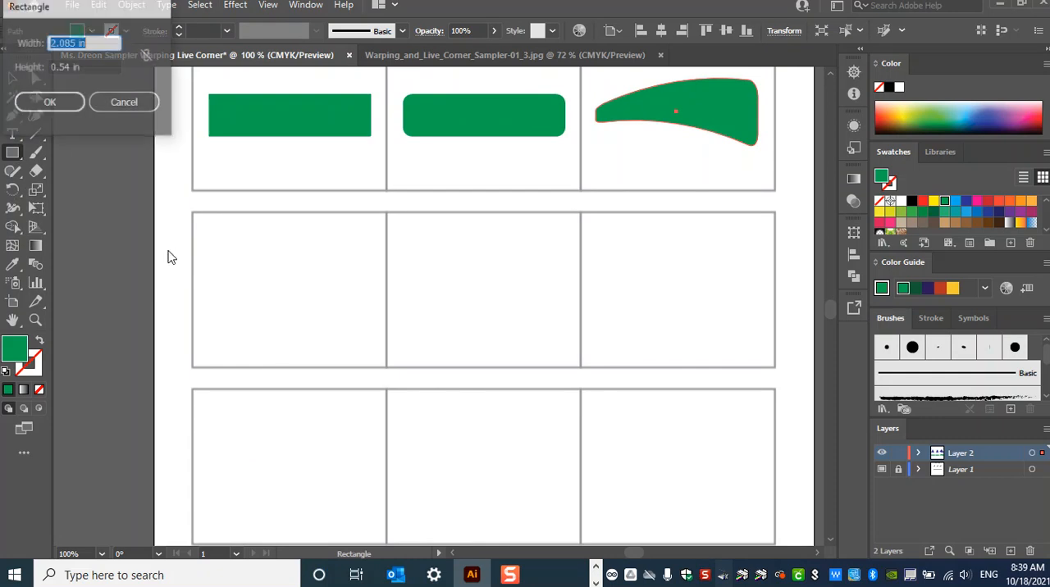
{"action": "left_click", "coordinate": [125, 101]}
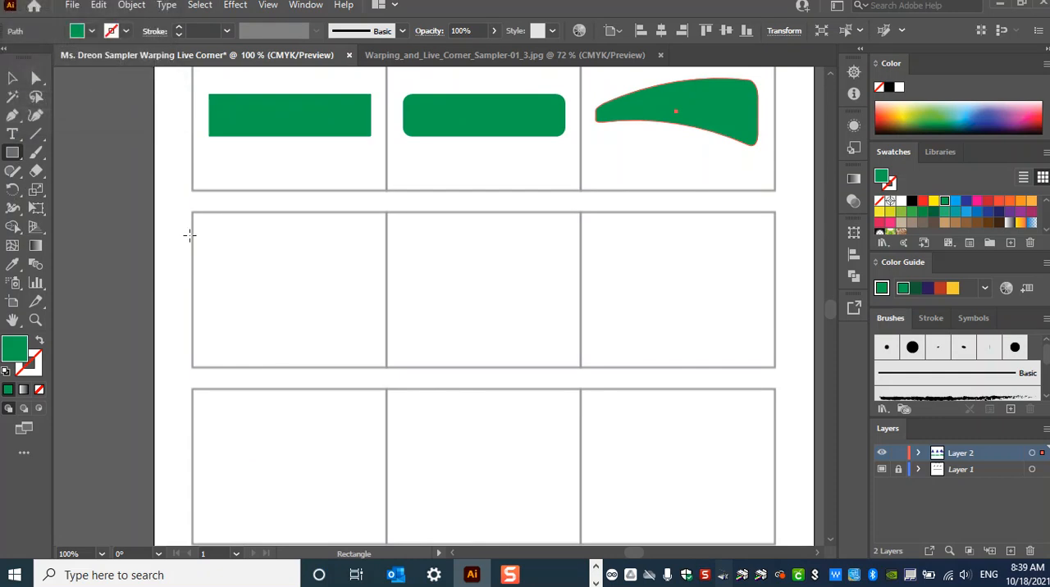
- With nothing selected, choose a magenta pink fill and draw a five-pointed star in the first cell below the green rectangles
{"action": "key", "text": "v"}
{"action": "left_click", "coordinate": [365, 342]}
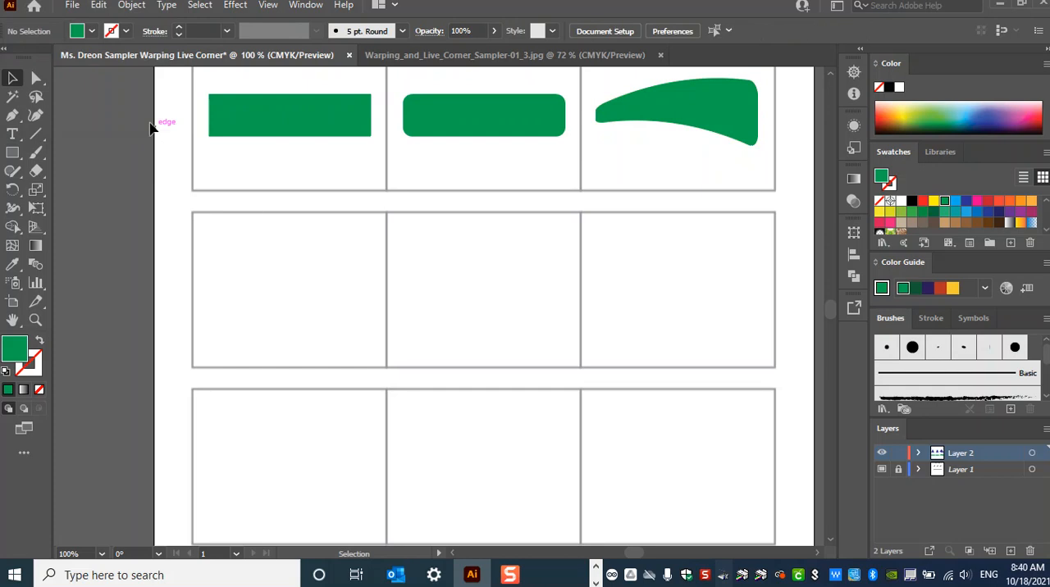
{"action": "left_click", "coordinate": [91, 32]}
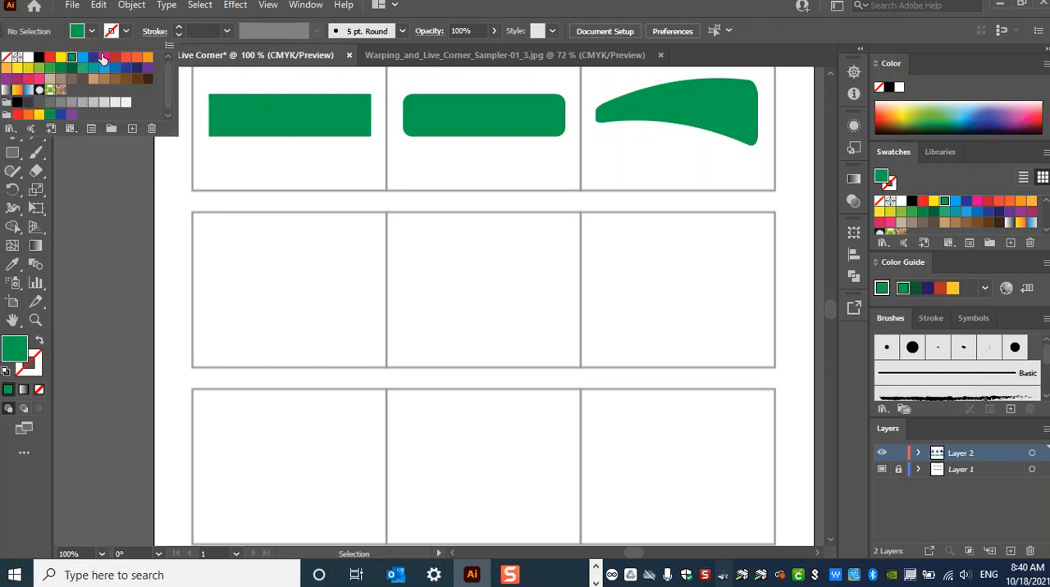
{"action": "left_click", "coordinate": [102, 57]}
{"action": "left_click", "coordinate": [17, 153]}
{"action": "left_click", "coordinate": [16, 152]}
{"action": "left_click_drag", "start_coordinate": [16, 152], "coordinate": [130, 225]}
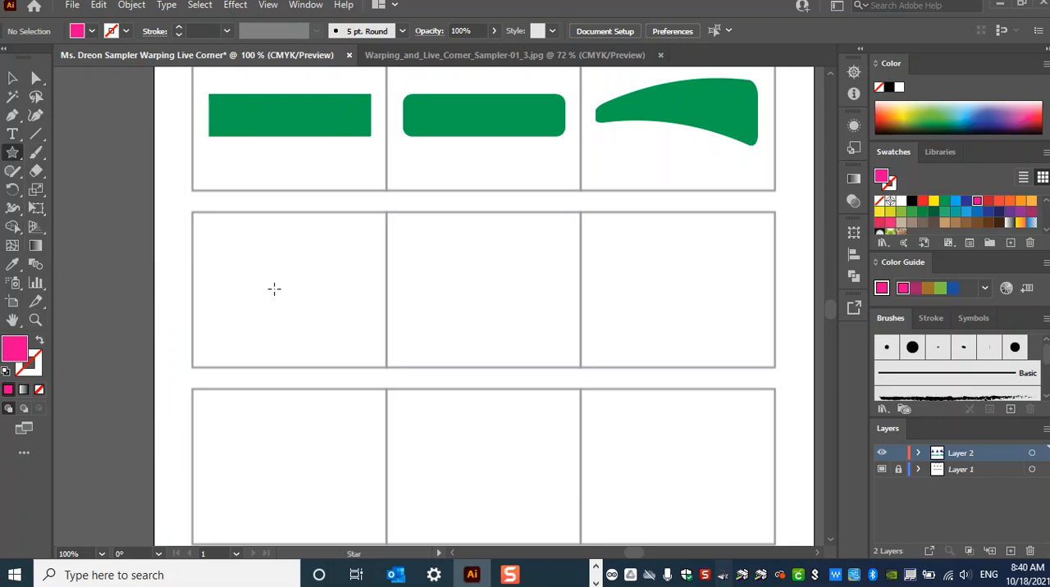
{"action": "left_click_drag", "start_coordinate": [241, 252], "coordinate": [298, 296]}
- Move the pink star fully inside the row's first cell and duplicate it into the middle cell
{"action": "left_click", "coordinate": [25, 78]}
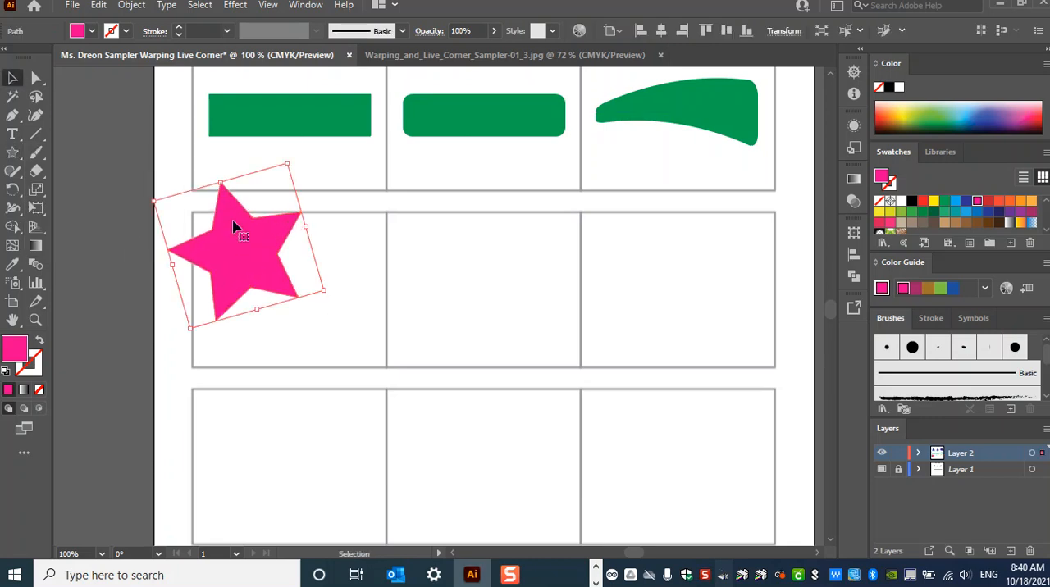
{"action": "left_click_drag", "start_coordinate": [272, 250], "coordinate": [314, 283]}
{"action": "left_click_drag", "start_coordinate": [317, 324], "coordinate": [543, 315]}
- Examine the middle star up close, comparing its live corner widgets under Direct Selection with its bounding box under Selection
{"action": "key", "text": "a"}
{"action": "key", "text": "ctrl+equal"}
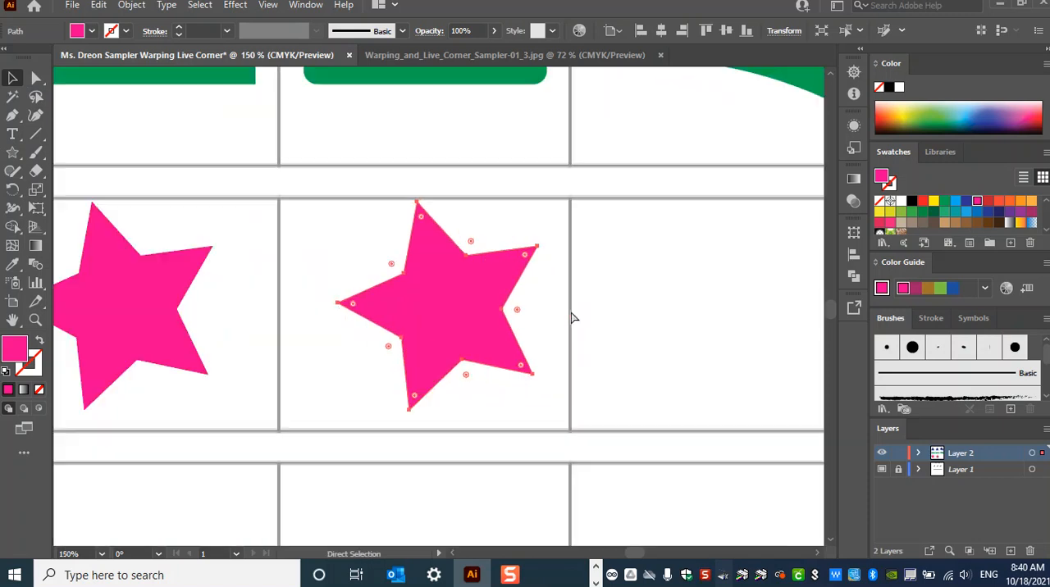
{"action": "key", "text": "ctrl+equal"}
{"action": "key", "text": "ctrl+equal"}
{"action": "key", "text": "ctrl+minus"}
{"action": "key", "text": "ctrl+equal"}
{"action": "key", "text": "ctrl+equal"}
{"action": "key", "text": "ctrl+minus"}
{"action": "key", "text": "ctrl+equal"}
{"action": "key", "text": "ctrl+minus"}
{"action": "key", "text": "v"}
{"action": "key", "text": "a"}
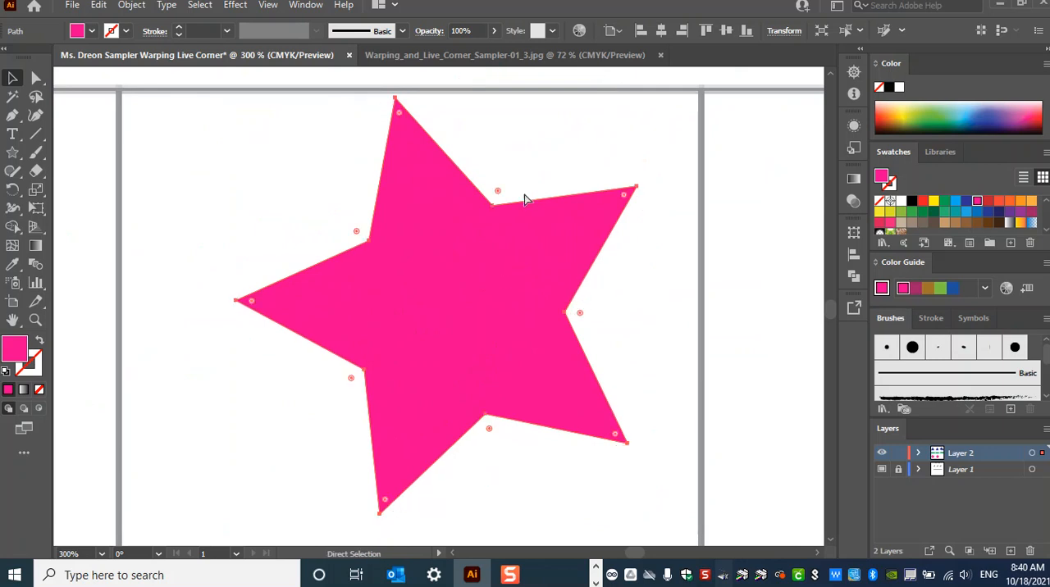
{"action": "key", "text": "v"}
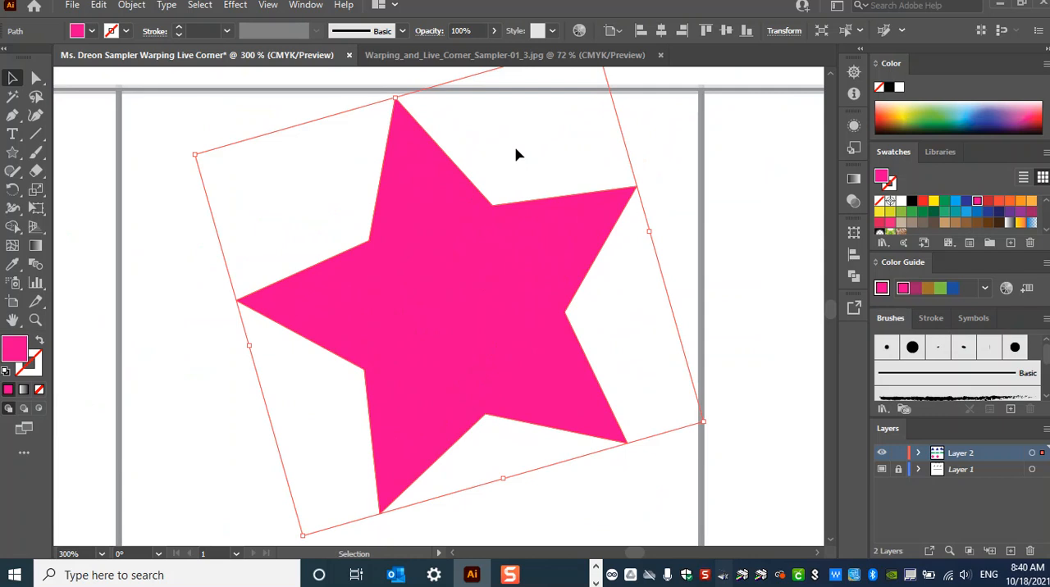
{"action": "key", "text": "a"}
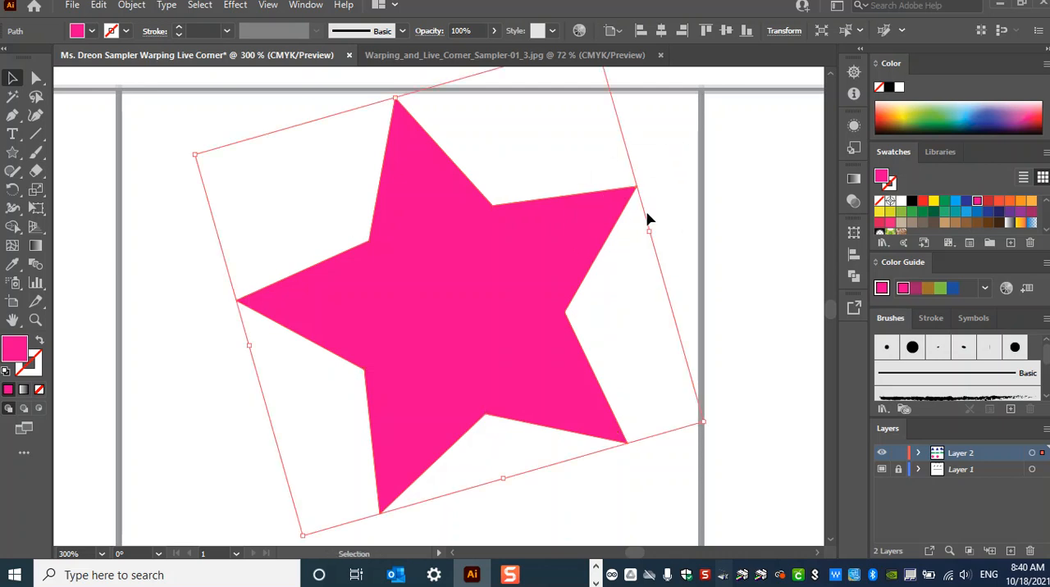
{"action": "key", "text": "ctrl+minus"}
{"action": "key", "text": "ctrl+minus"}
{"action": "scroll", "coordinate": [368, 227], "scroll_direction": "up", "scroll_amount": 2}
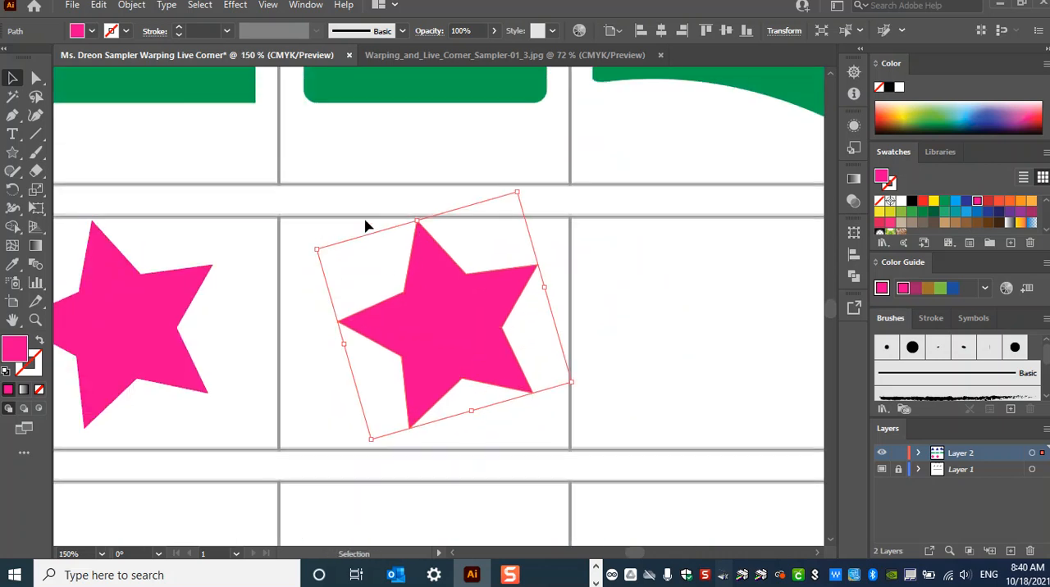
- Draw a thin pink rectangle above the middle star as a live corner comparison shape
{"action": "key", "text": "ctrl+shift+a"}
{"action": "left_click_drag", "start_coordinate": [13, 152], "coordinate": [82, 170]}
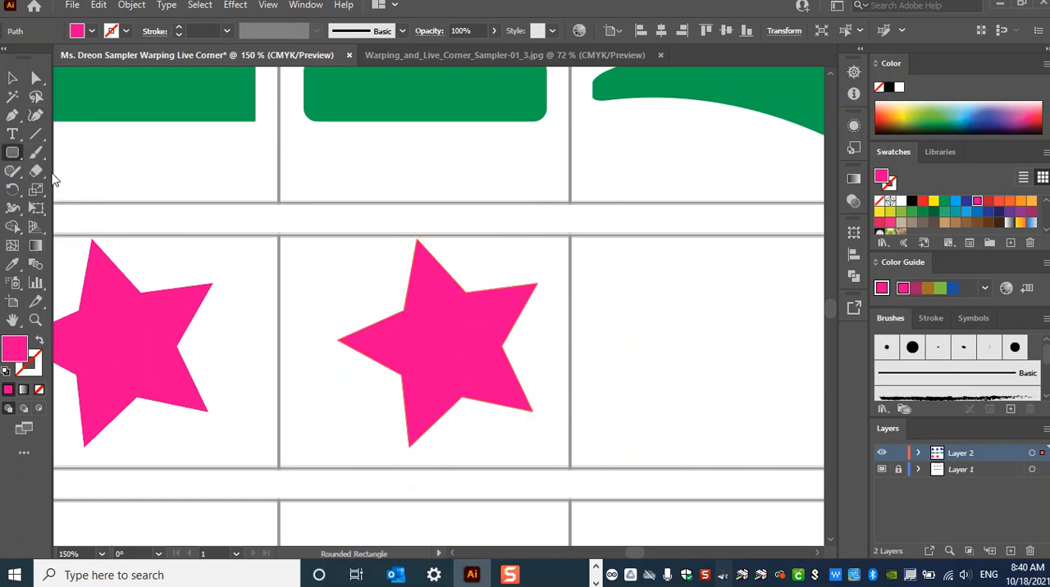
{"action": "mouse_move", "coordinate": [11, 161]}
{"action": "left_mouse_down"}
{"action": "mouse_move", "coordinate": [49, 171]}
{"action": "mouse_move", "coordinate": [82, 153]}
{"action": "left_mouse_up"}
{"action": "mouse_move", "coordinate": [344, 182]}
{"action": "left_mouse_down"}
{"action": "mouse_move", "coordinate": [408, 208]}
{"action": "mouse_move", "coordinate": [557, 207]}
{"action": "left_mouse_up"}
{"action": "key", "text": "ctrl+equal"}
{"action": "key", "text": "ctrl+equal"}
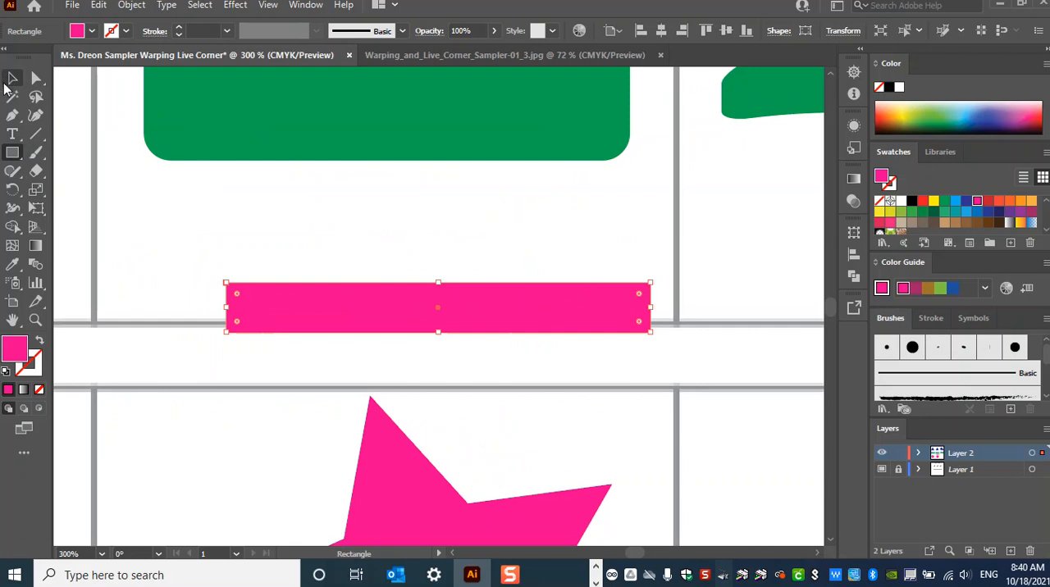
- Compare the corner widgets of the middle star and the thin pink rectangle, and delete the rectangle
{"action": "scroll", "coordinate": [493, 420], "scroll_direction": "down", "scroll_amount": 2}
{"action": "scroll", "coordinate": [493, 420], "scroll_direction": "down", "scroll_amount": 2}
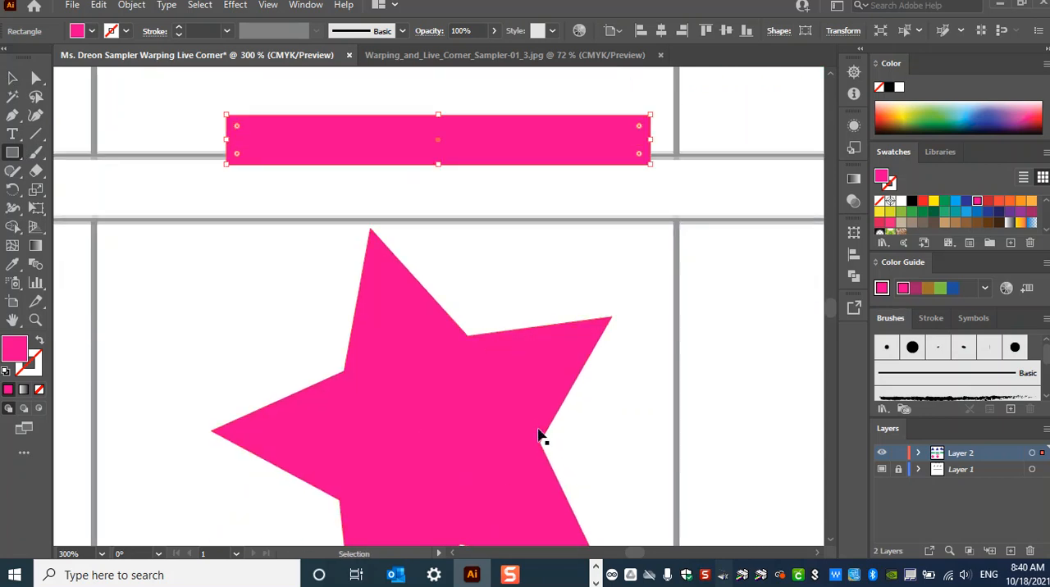
{"action": "left_click", "coordinate": [12, 77]}
{"action": "left_click", "coordinate": [445, 450]}
{"action": "key", "text": "a"}
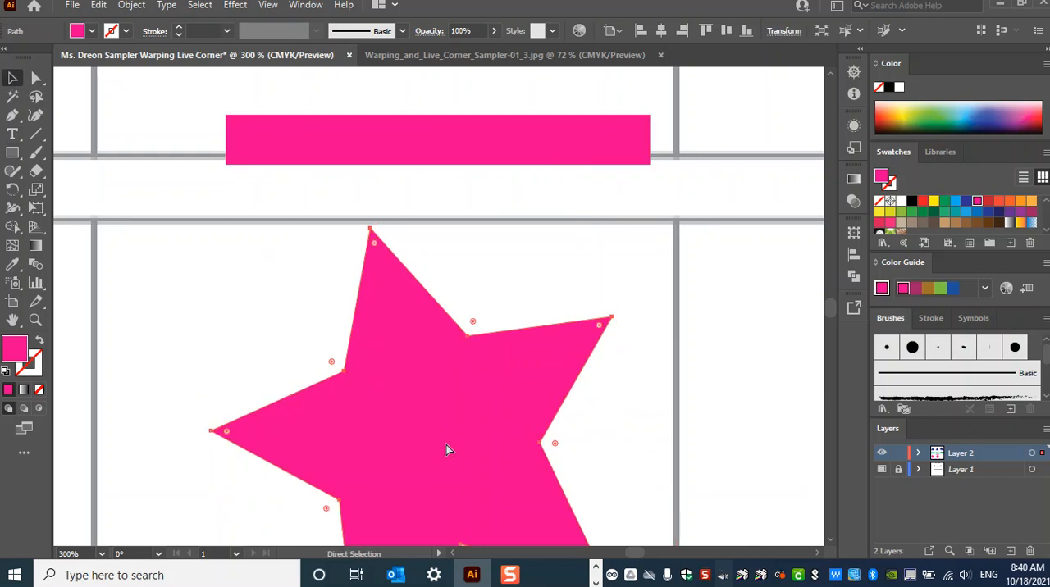
{"action": "key", "text": "v"}
{"action": "left_click", "coordinate": [505, 155]}
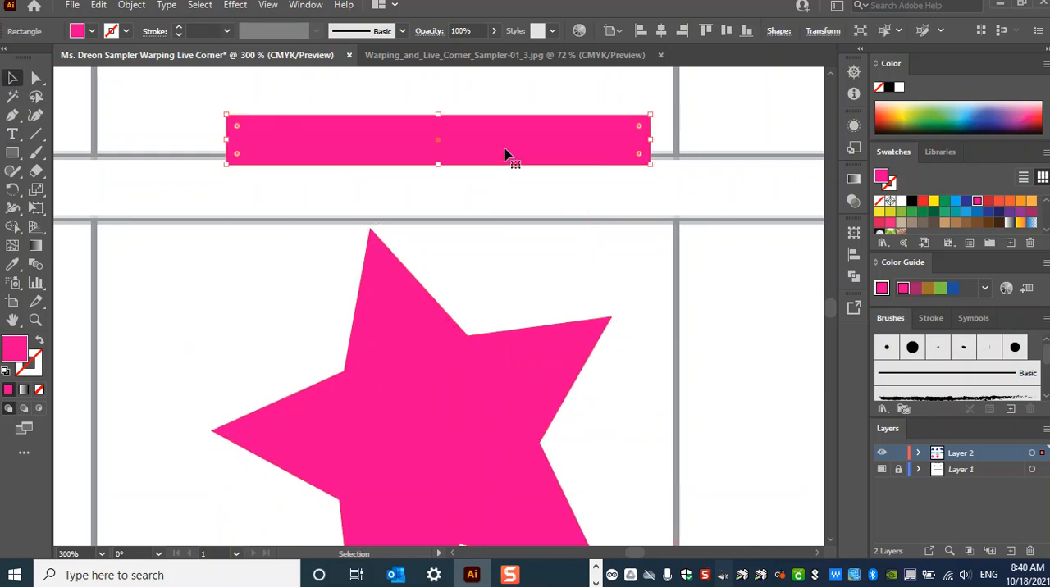
{"action": "key", "text": "Delete"}
- Round all corners of the middle pink star slightly with its live corner widgets
{"action": "left_click", "coordinate": [520, 445]}
{"action": "key", "text": "a"}
{"action": "left_click_drag", "start_coordinate": [598, 328], "coordinate": [577, 342]}
{"action": "key", "text": "ctrl+minus"}
{"action": "key", "text": "ctrl+minus"}
{"action": "key", "text": "ctrl+minus"}
- Duplicate the rounded star into the third cell and apply a Squeeze warp with distortion of -34% horizontal and -22% vertical
{"action": "key", "text": "v"}
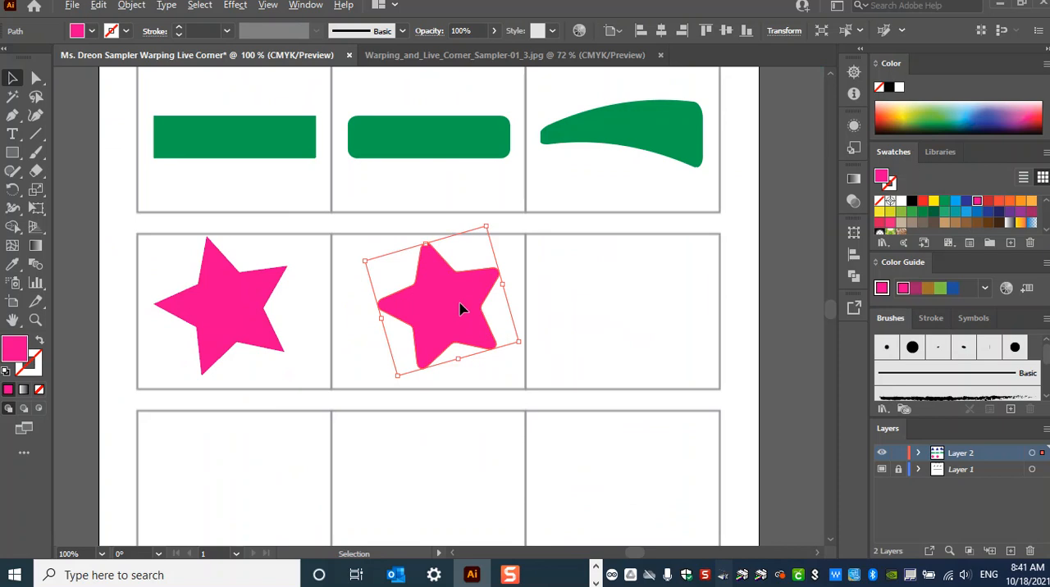
{"action": "left_click_drag", "start_coordinate": [459, 309], "coordinate": [653, 309]}
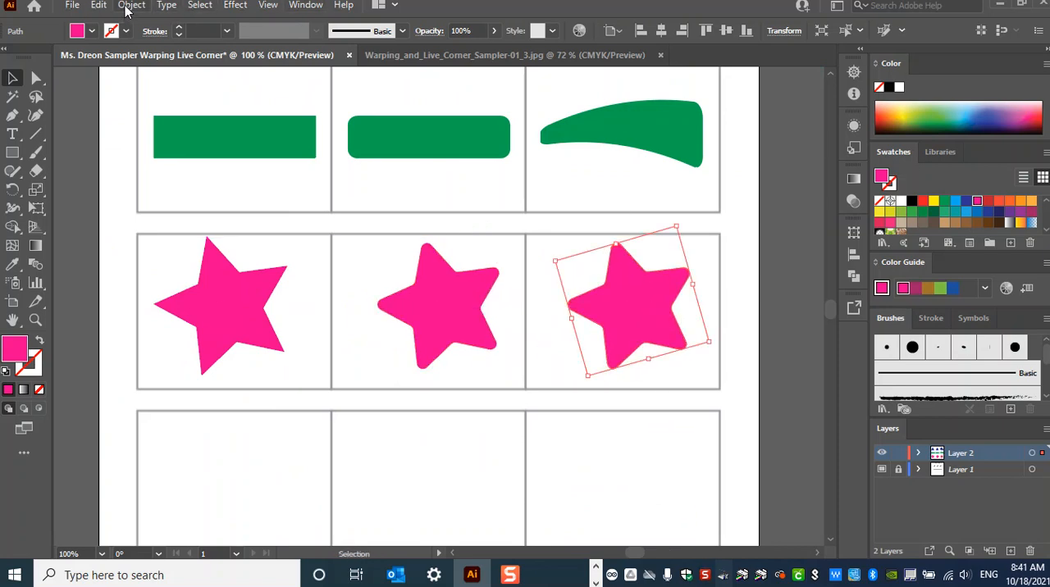
{"action": "left_click", "coordinate": [238, 4]}
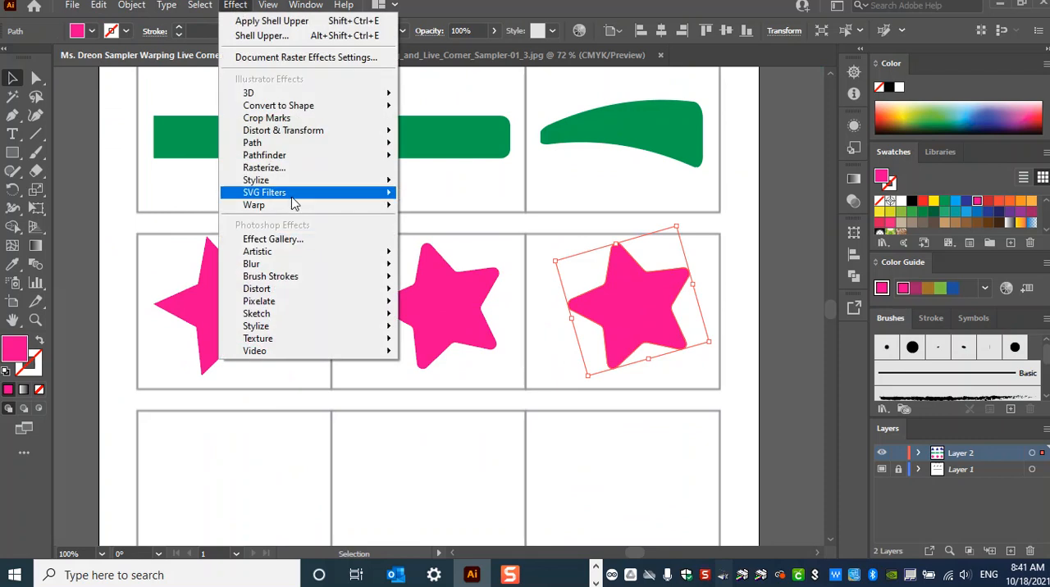
{"action": "mouse_move", "coordinate": [295, 205]}
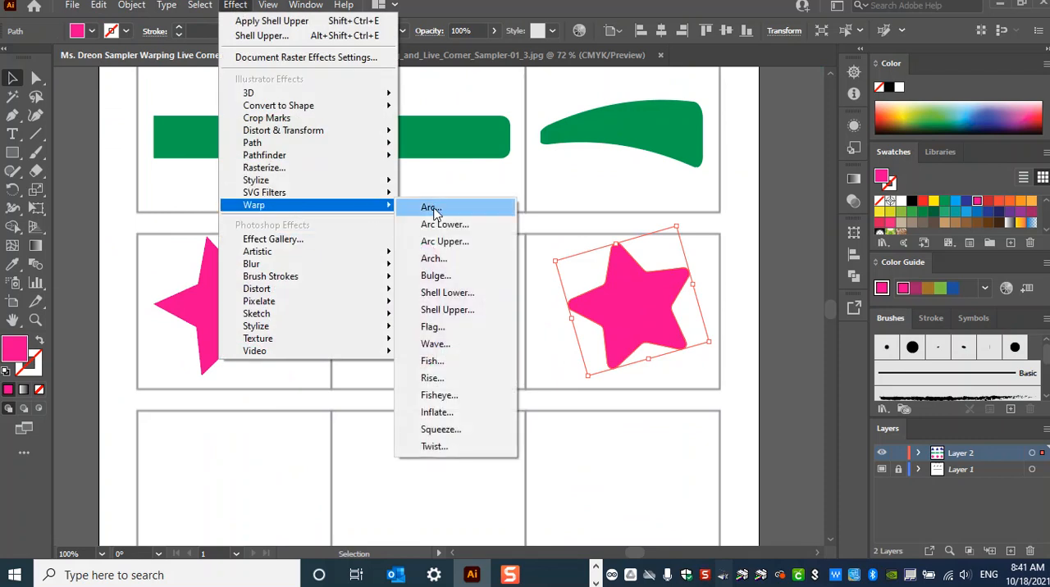
{"action": "left_click", "coordinate": [456, 396]}
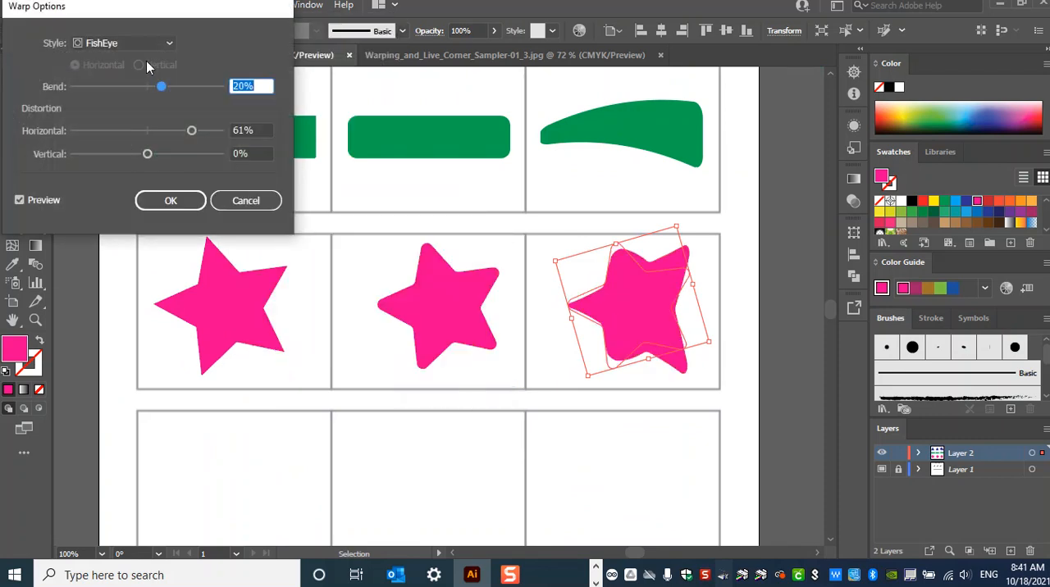
{"action": "left_click", "coordinate": [143, 43]}
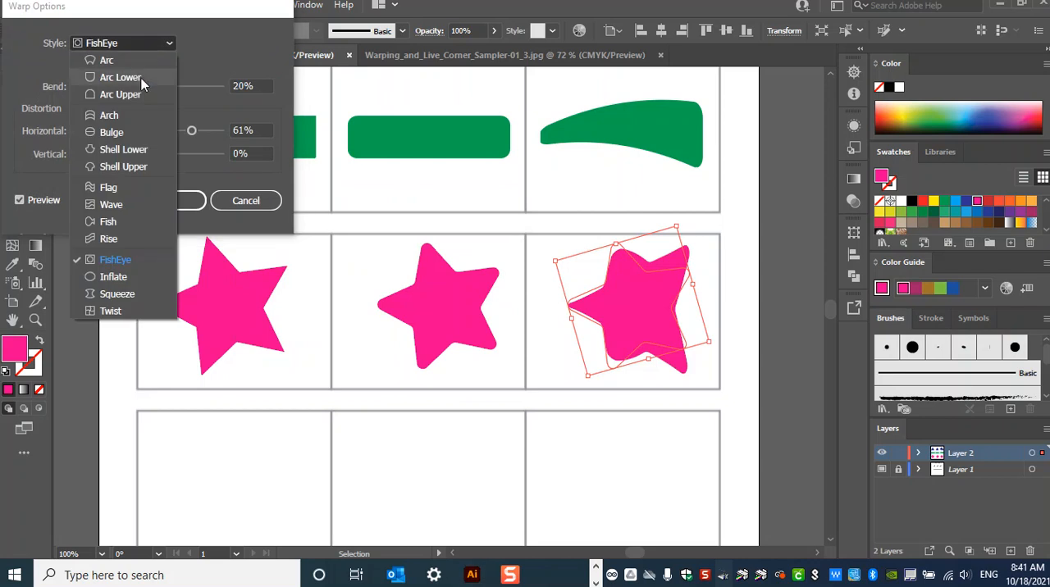
{"action": "left_click", "coordinate": [119, 295]}
{"action": "left_click_drag", "start_coordinate": [155, 154], "coordinate": [119, 154]}
{"action": "left_click_drag", "start_coordinate": [191, 131], "coordinate": [131, 156]}
{"action": "left_click", "coordinate": [170, 201]}
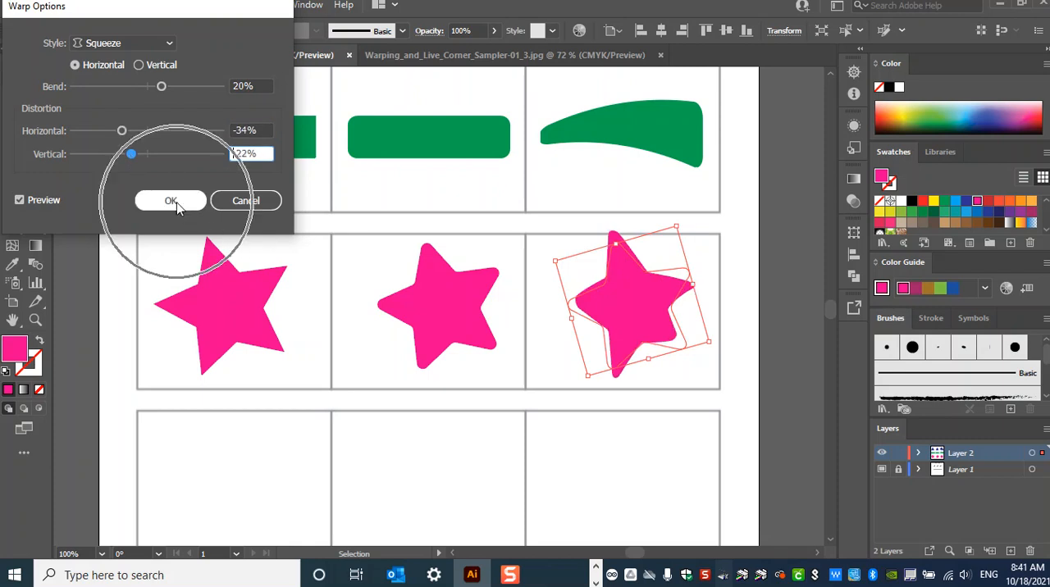
- Expand the appearance of the warped pink star
{"action": "left_click", "coordinate": [129, 5]}
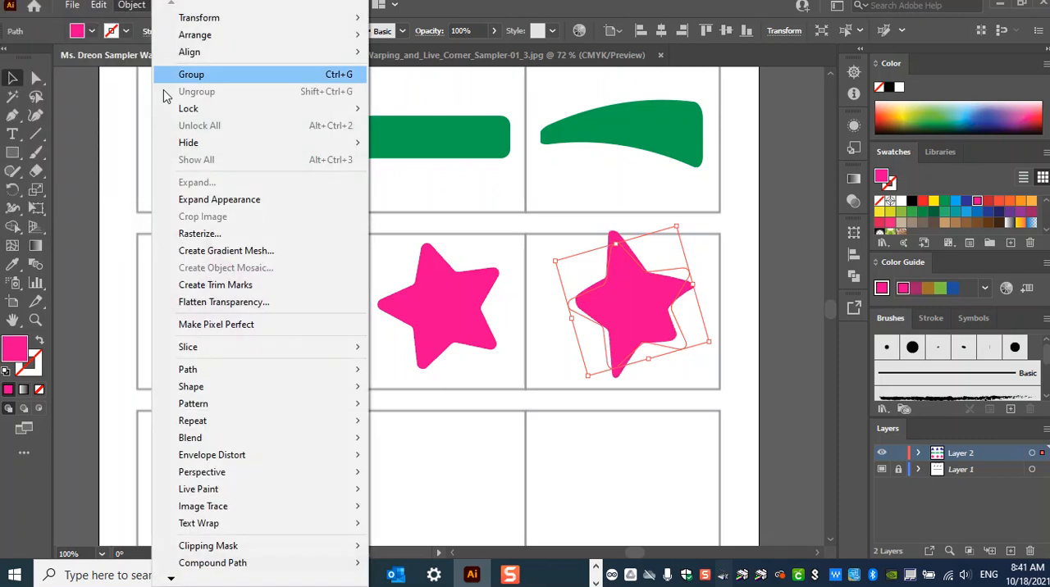
{"action": "left_click", "coordinate": [190, 200]}
- Create a pink 5-sided polygon of 1.0124 in radius in the last row's first cell
{"action": "left_click_drag", "start_coordinate": [557, 456], "coordinate": [577, 245]}
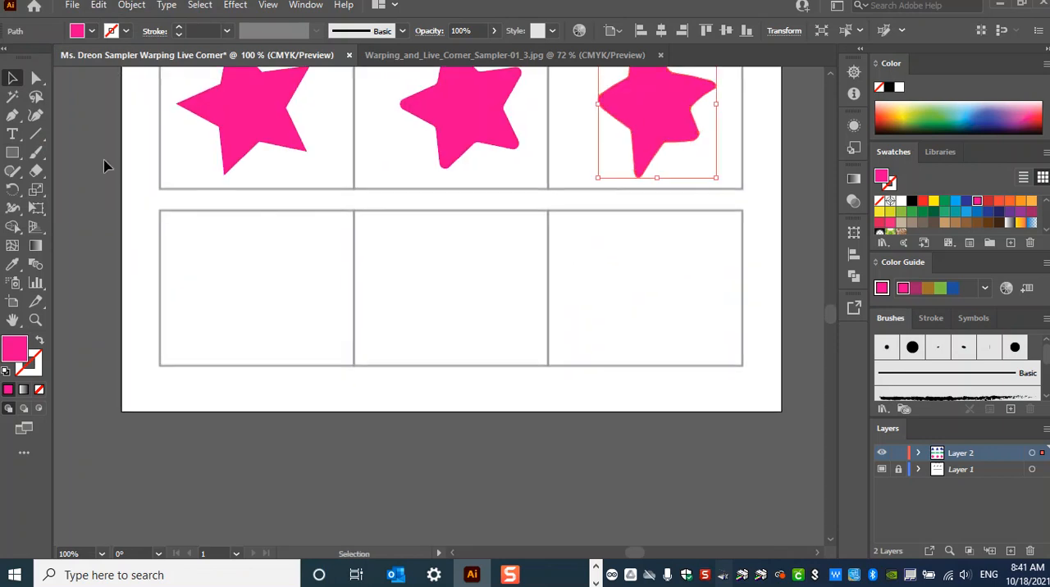
{"action": "left_click", "coordinate": [13, 153]}
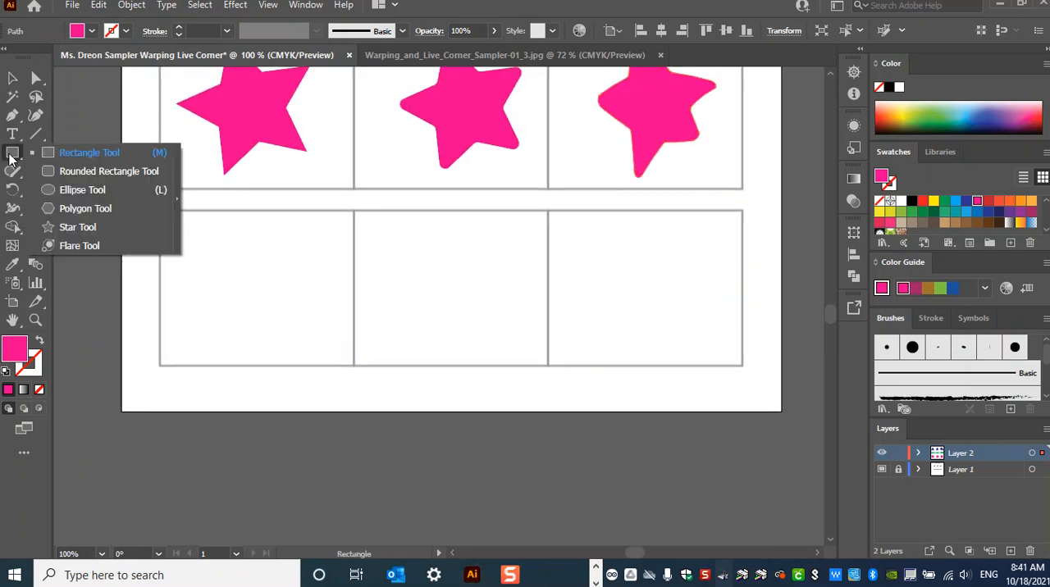
{"action": "left_click", "coordinate": [160, 207]}
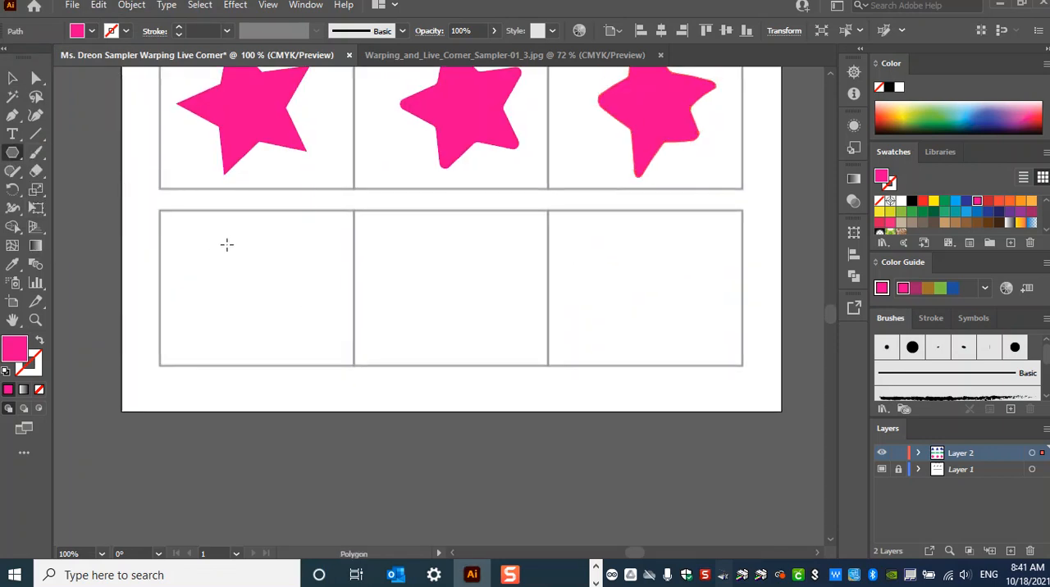
{"action": "left_click_drag", "start_coordinate": [206, 238], "coordinate": [264, 293]}
{"action": "key", "text": "ctrl+z"}
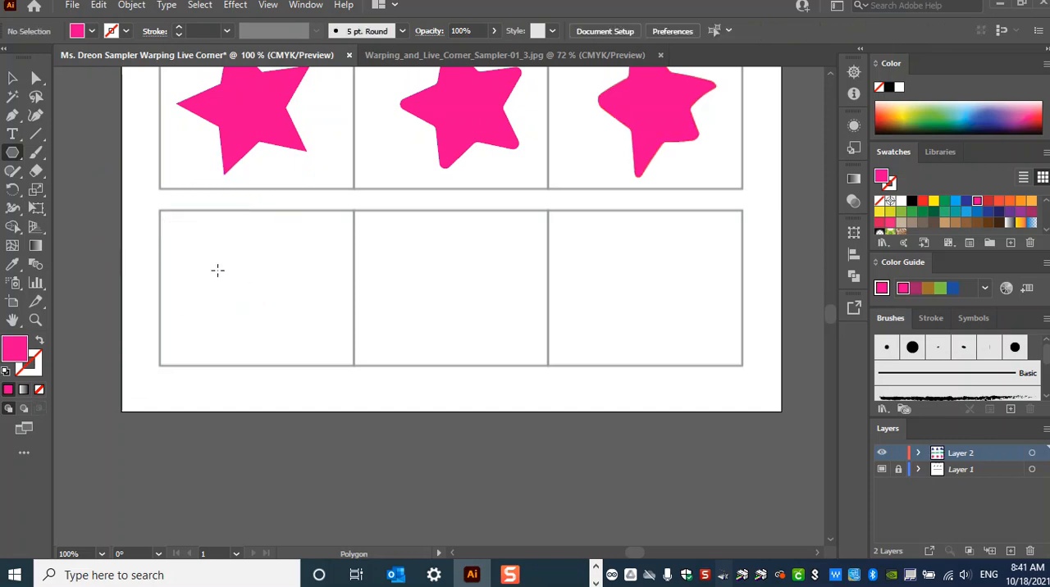
{"action": "left_click", "coordinate": [247, 282]}
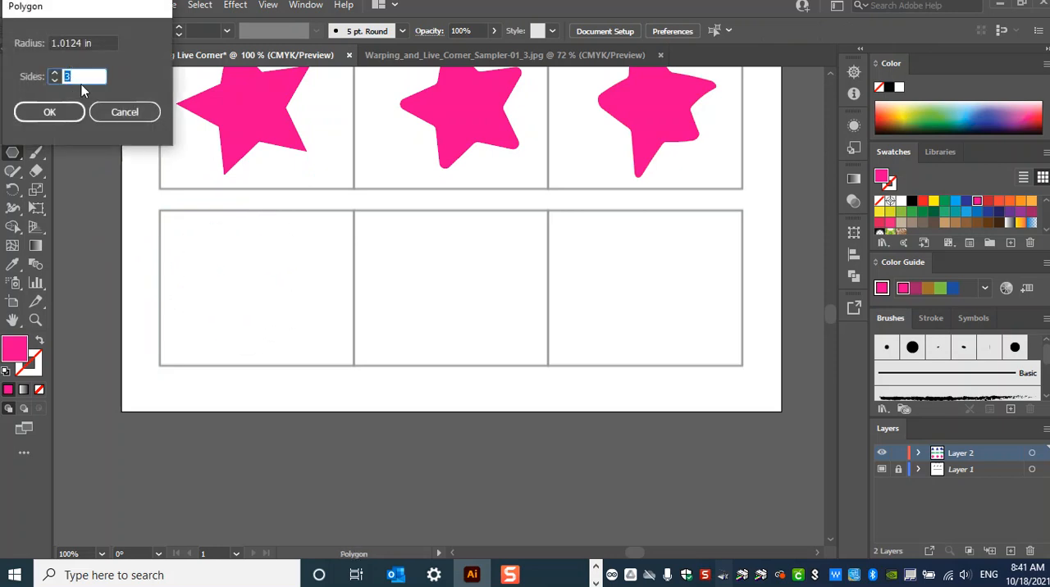
{"action": "type", "text": "5"}
{"action": "left_click", "coordinate": [45, 112]}
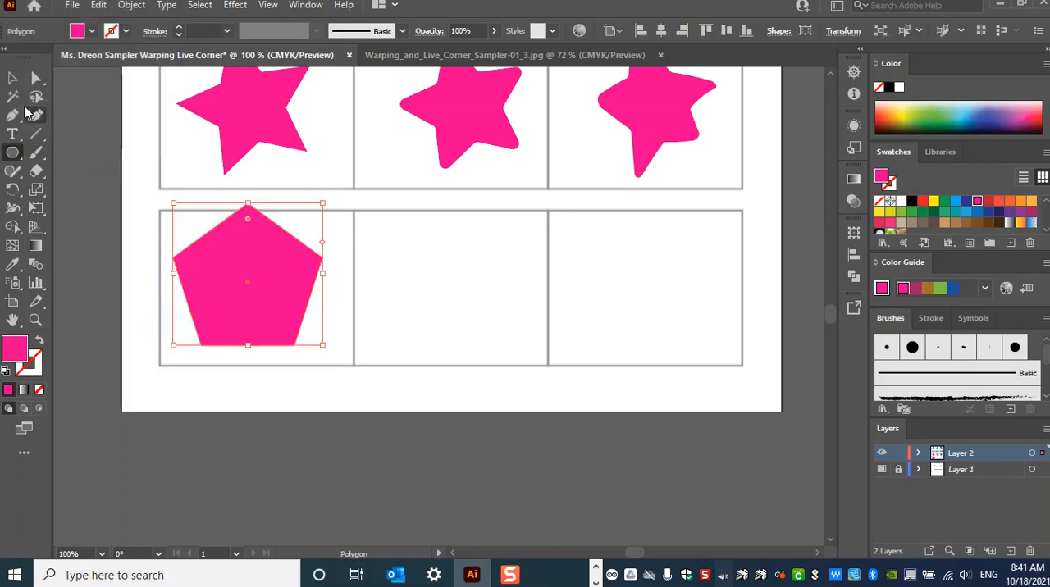
- Move the pink pentagon inside the last row's first cell and shrink it to fit there
{"action": "left_click", "coordinate": [14, 82]}
{"action": "left_click_drag", "start_coordinate": [223, 250], "coordinate": [279, 271]}
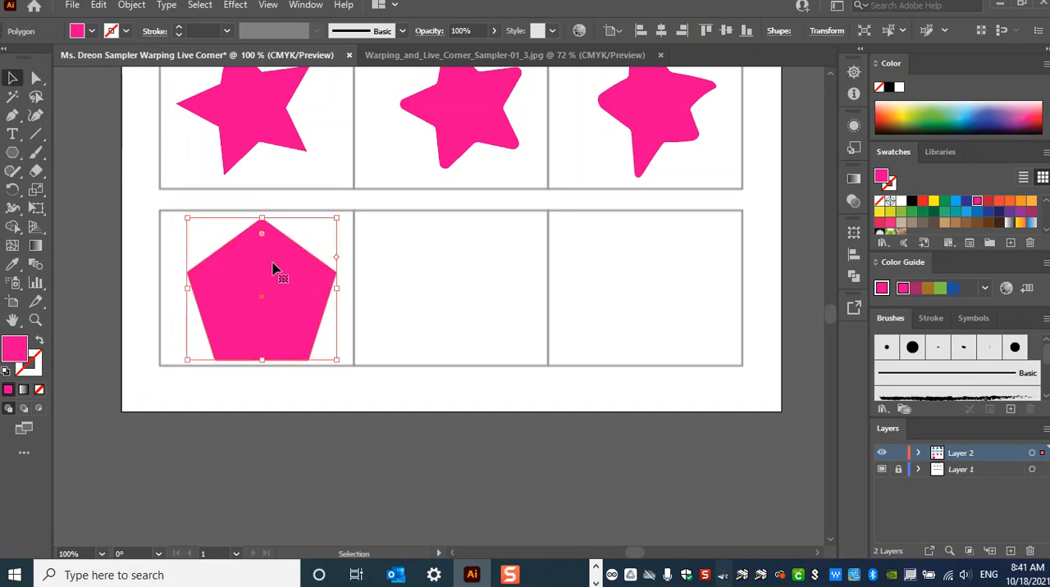
{"action": "left_click_drag", "start_coordinate": [341, 218], "coordinate": [315, 227]}
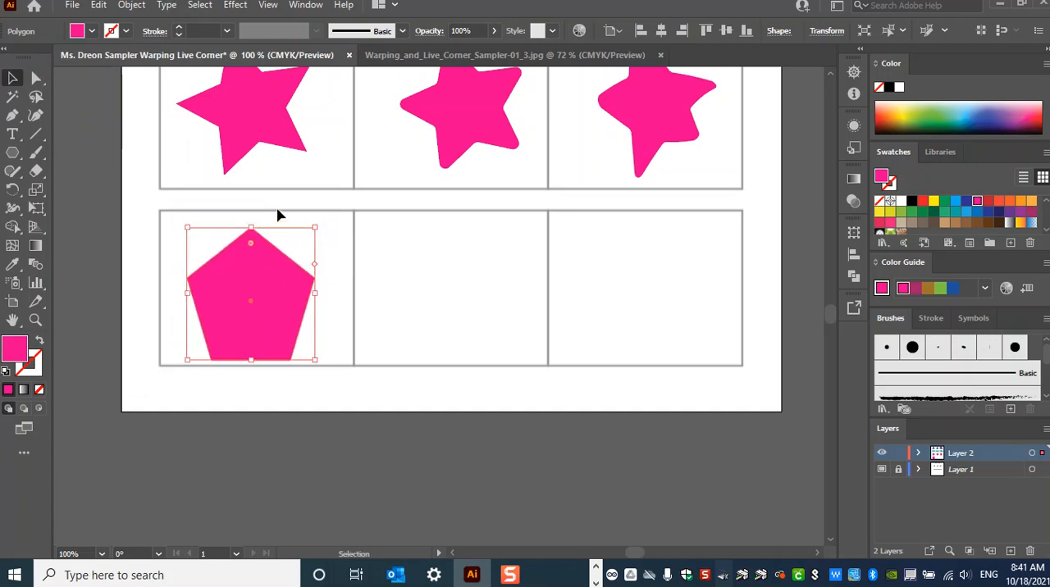
- Undo the last resize, shrink the pentagon well inside the last row's first cell, and fill it with teal
{"action": "key", "text": "ctrl+z"}
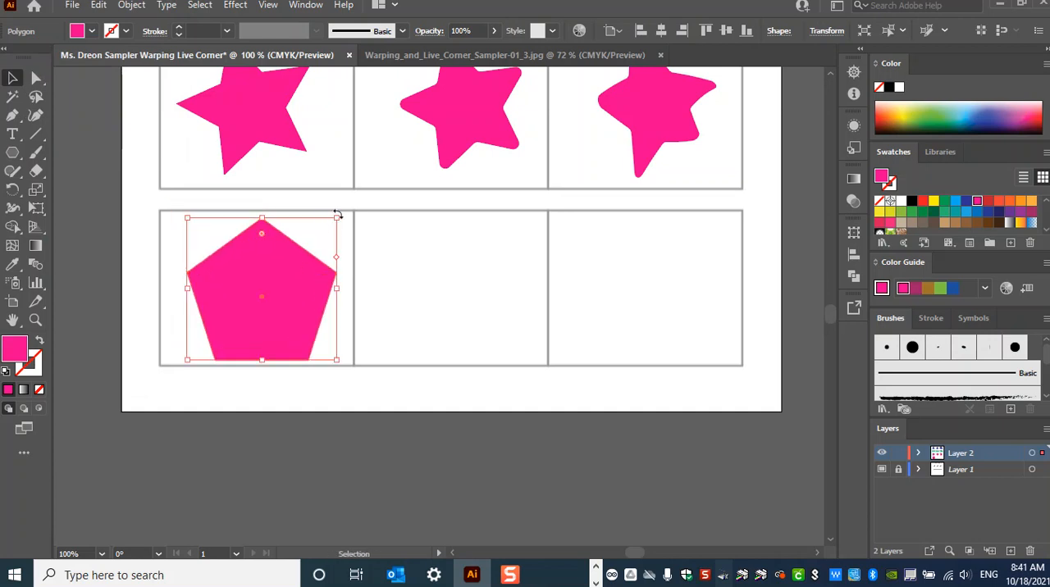
{"action": "left_click_drag", "start_coordinate": [339, 216], "coordinate": [281, 283]}
{"action": "left_click", "coordinate": [92, 31]}
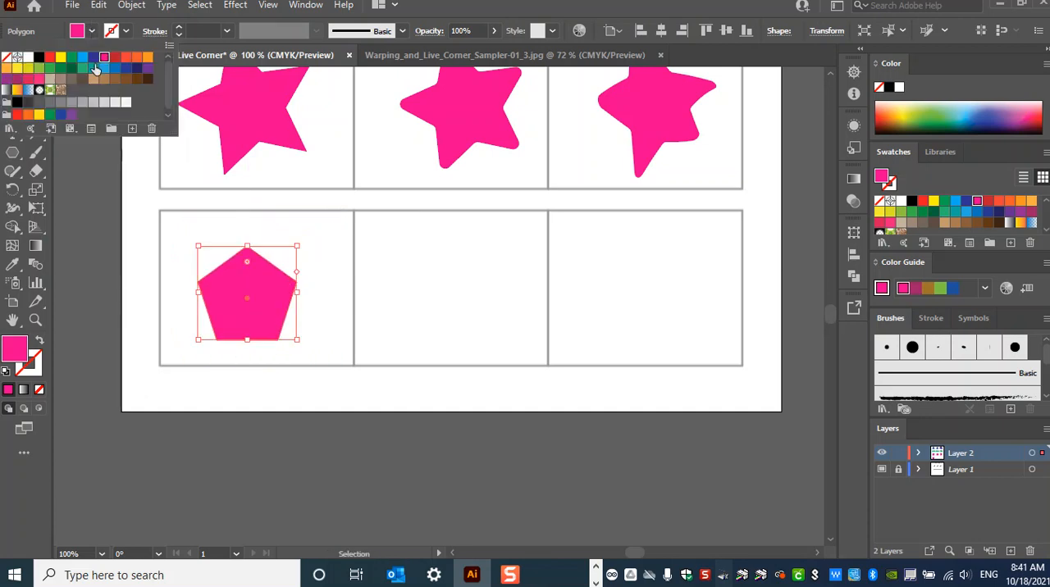
{"action": "left_click", "coordinate": [94, 69]}
{"action": "left_click", "coordinate": [43, 26]}
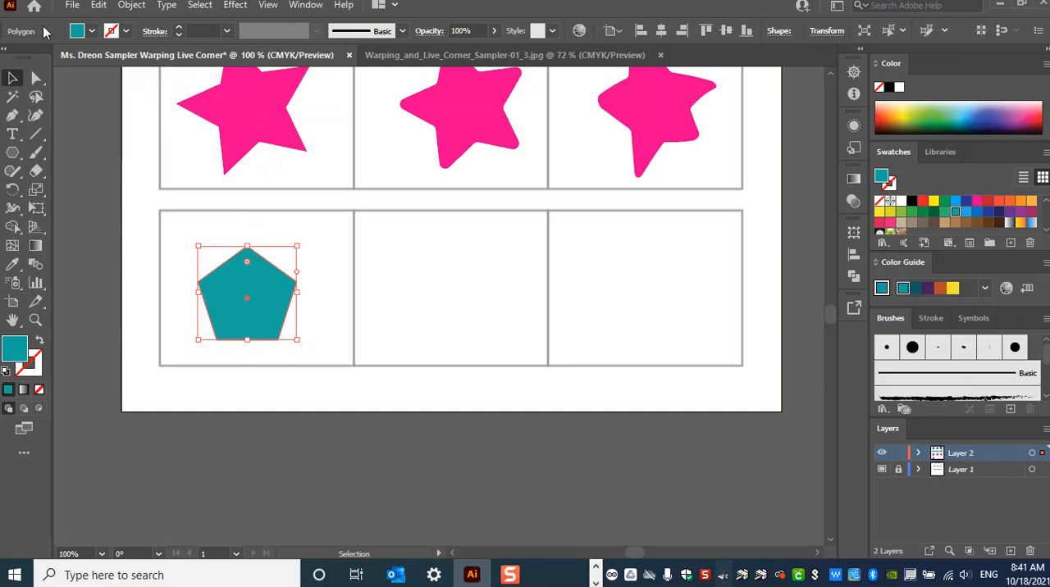
- Duplicate the teal pentagon into the last row's middle cell and round all the copy's corners
{"action": "left_click", "coordinate": [19, 78]}
{"action": "left_click_drag", "start_coordinate": [251, 295], "coordinate": [462, 294]}
{"action": "key", "text": "a"}
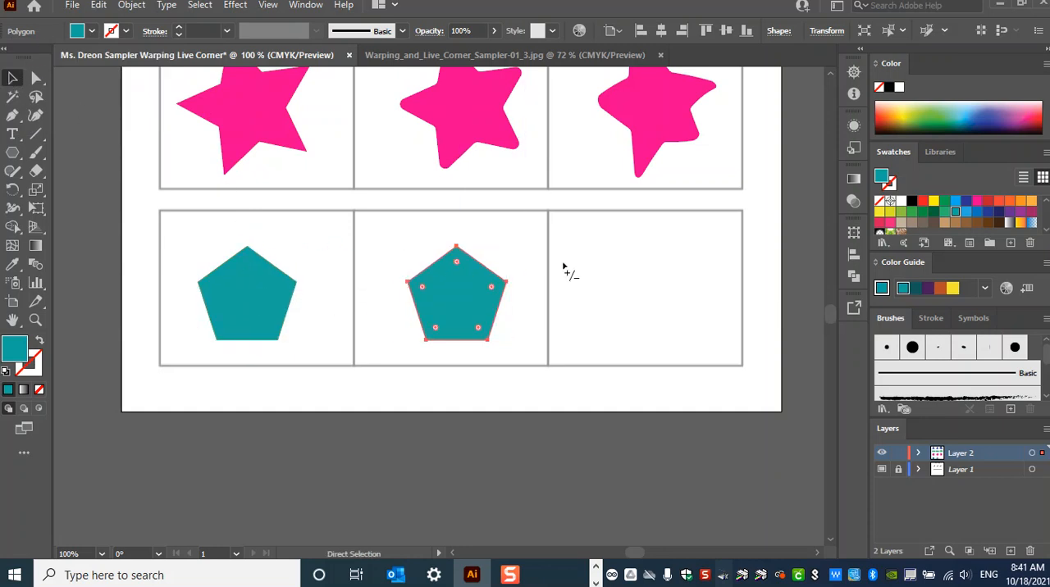
{"action": "key", "text": "ctrl+="}
{"action": "key", "text": "v"}
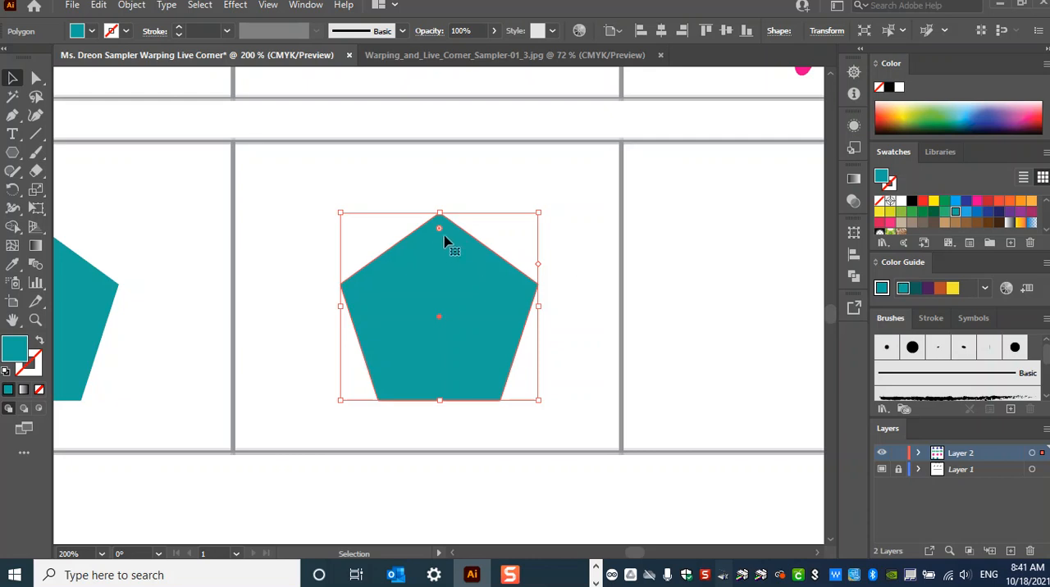
{"action": "key", "text": "a"}
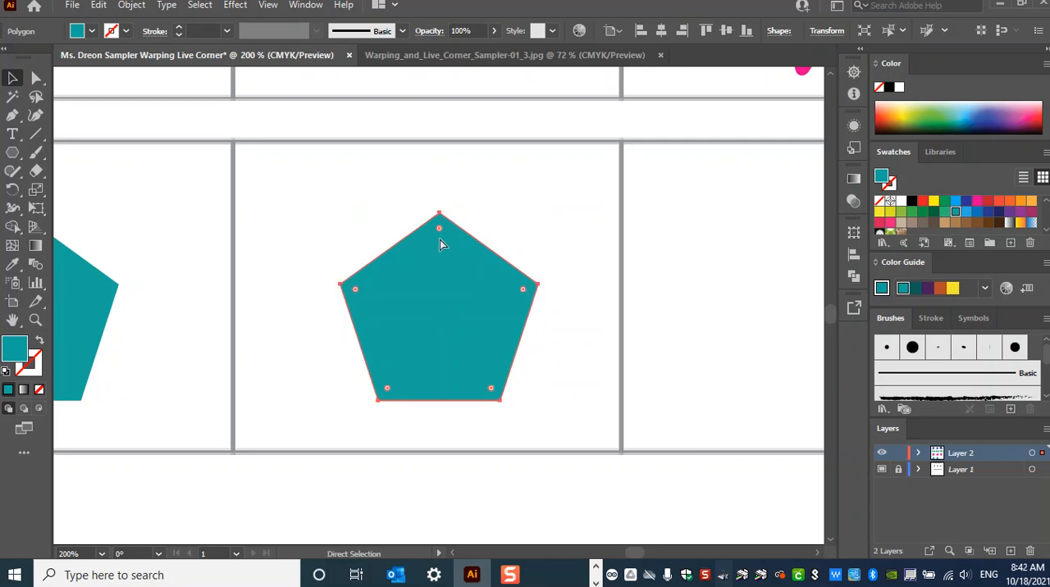
{"action": "left_click_drag", "start_coordinate": [438, 228], "coordinate": [441, 254]}
- Duplicate the rounded teal pentagon and position the copy in the last row's third cell
{"action": "key", "text": "v"}
{"action": "left_click_drag", "start_coordinate": [474, 345], "coordinate": [806, 334]}
{"action": "key", "text": "a"}
{"action": "key", "text": "ctrl+minus"}
{"action": "key", "text": "v"}
{"action": "left_click_drag", "start_coordinate": [462, 334], "coordinate": [504, 336]}
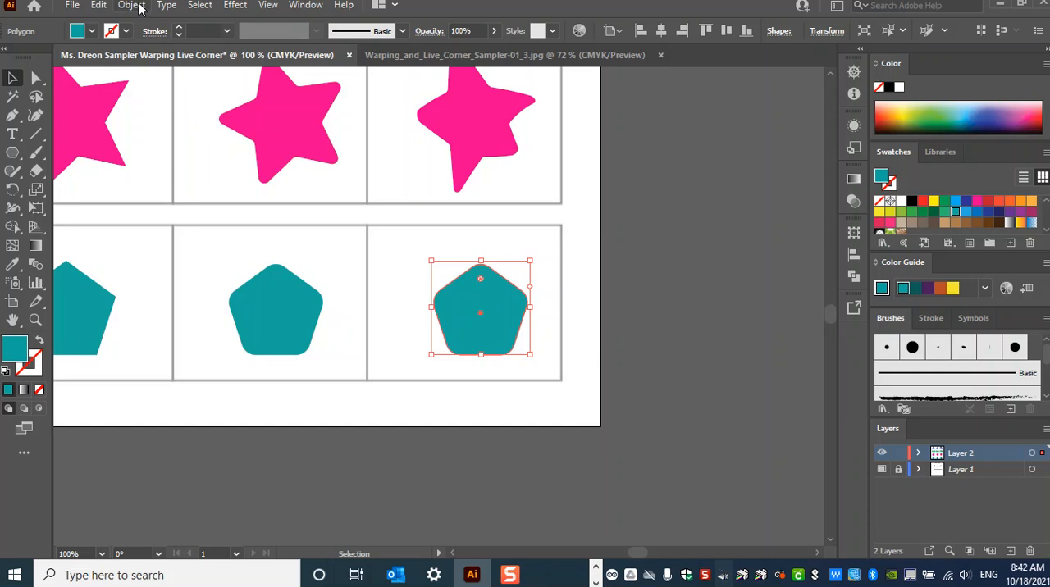
- Start a Bulge warp effect on the rounded pentagon in the last row's third cell
{"action": "left_click", "coordinate": [243, 5]}
{"action": "mouse_move", "coordinate": [281, 213]}
{"action": "left_click", "coordinate": [459, 277]}
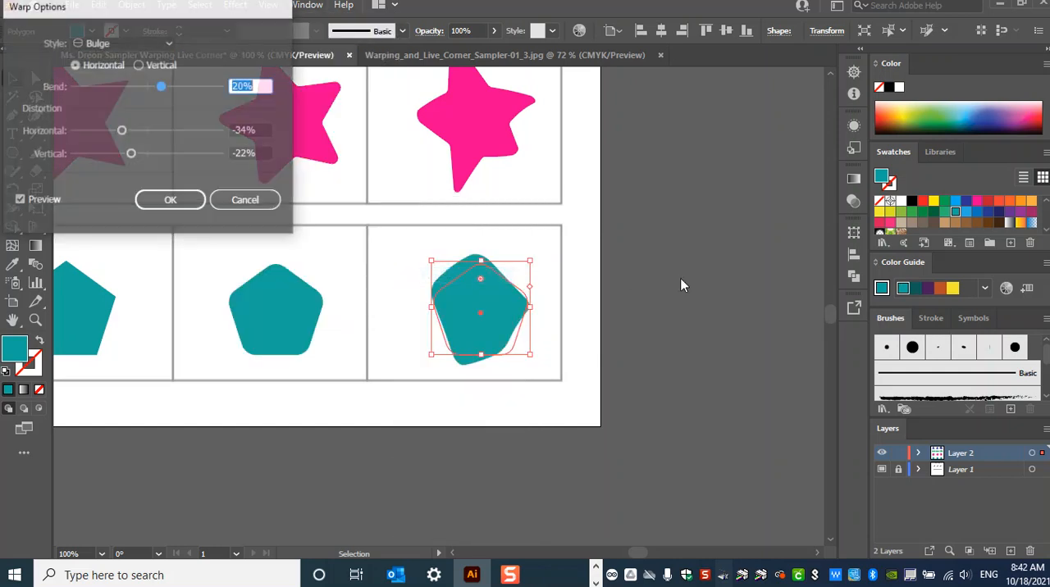
- Try the Arc Lower and Arc warp styles on the pentagon, reducing the Arc's bend to 3%
{"action": "left_click", "coordinate": [156, 45]}
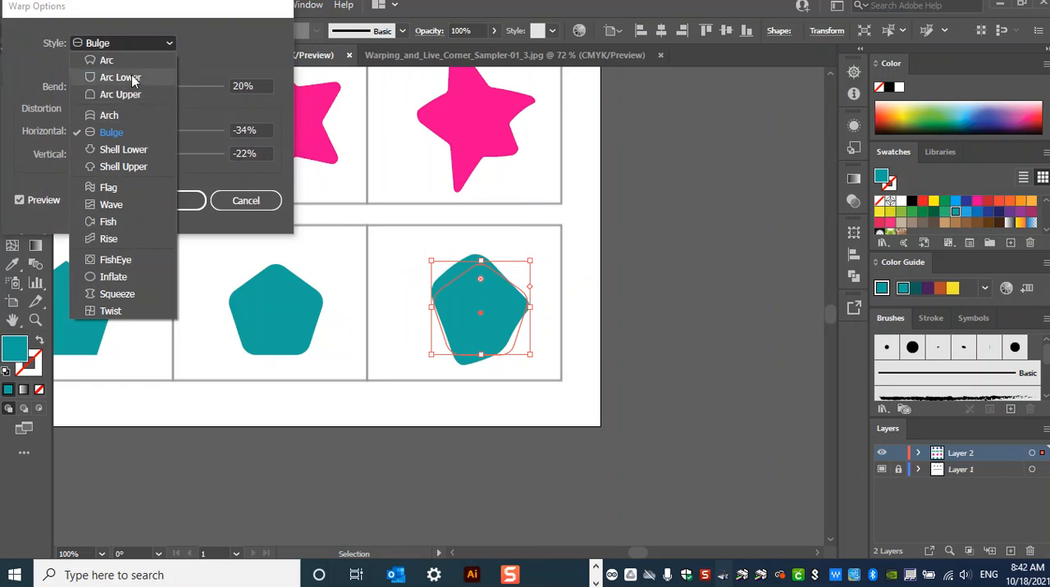
{"action": "left_click", "coordinate": [129, 75]}
{"action": "left_click", "coordinate": [133, 43]}
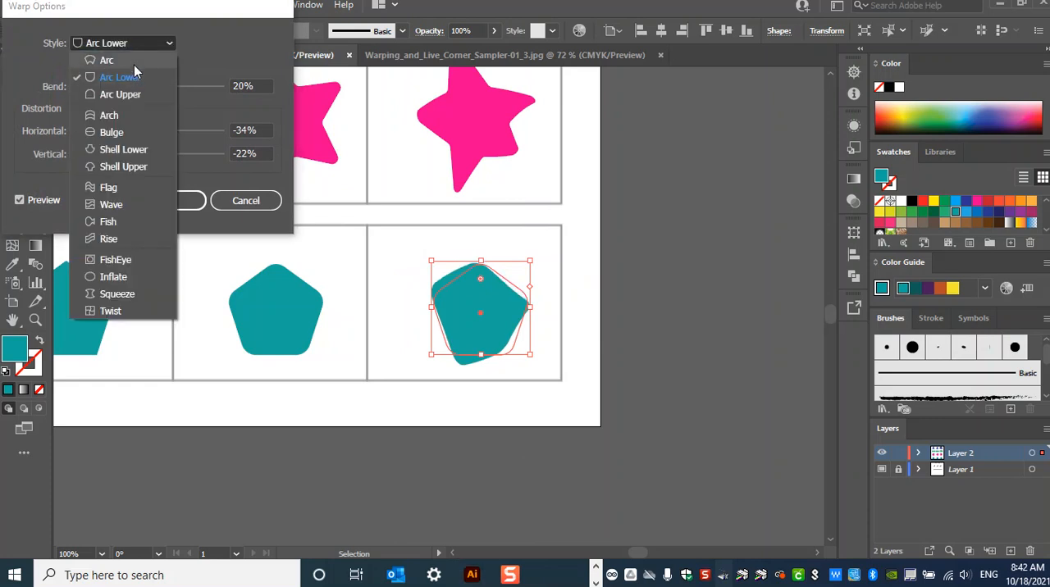
{"action": "left_click", "coordinate": [133, 65]}
{"action": "left_click_drag", "start_coordinate": [162, 89], "coordinate": [150, 92]}
- Apply a horizontal Flag warp to the pentagon with 59% bend, 5% horizontal distortion and -25% vertical distortion
{"action": "left_click", "coordinate": [120, 43]}
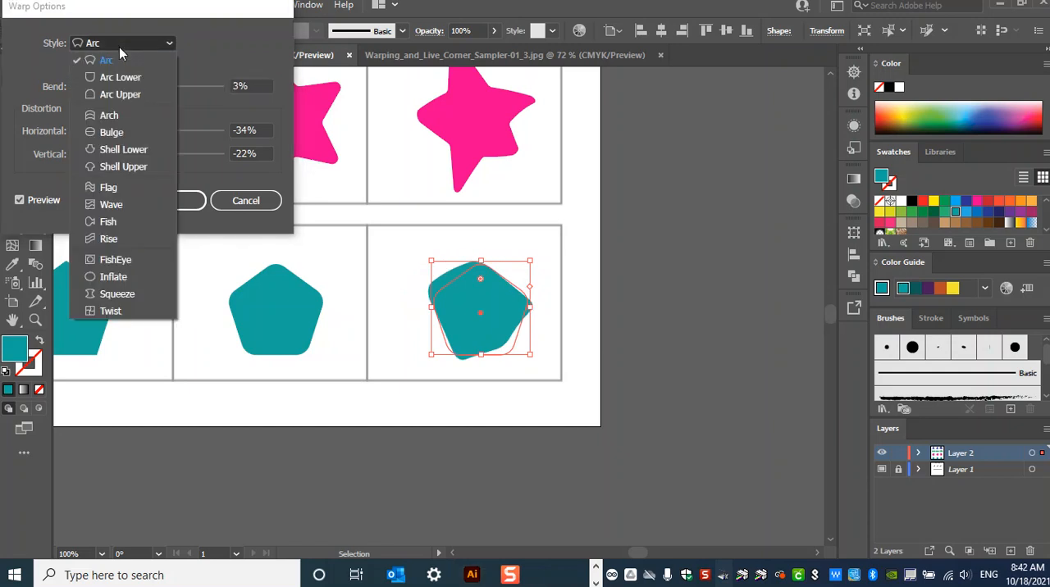
{"action": "left_click", "coordinate": [120, 183]}
{"action": "left_click_drag", "start_coordinate": [148, 86], "coordinate": [190, 92]}
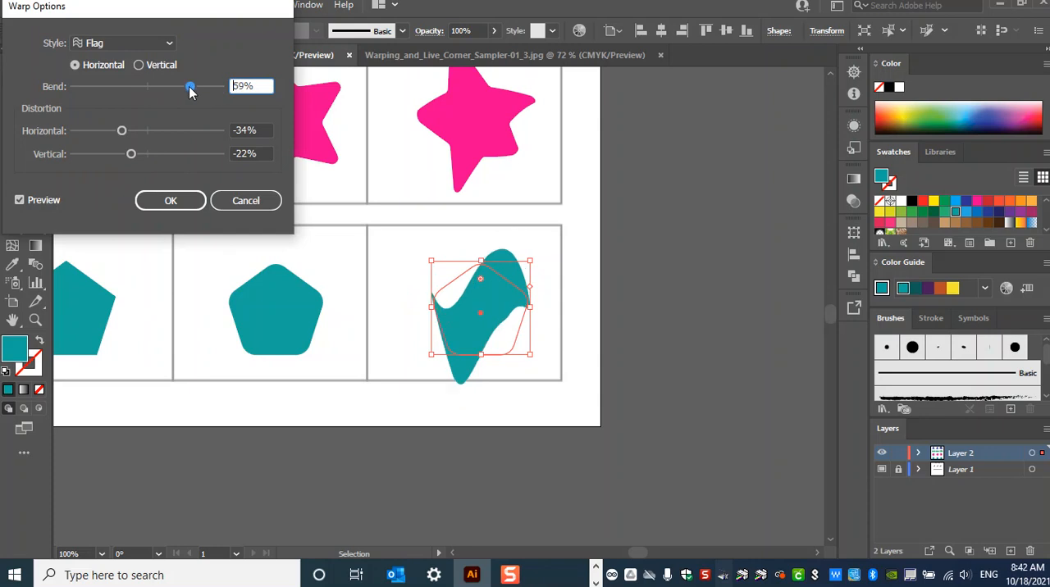
{"action": "left_click_drag", "start_coordinate": [120, 134], "coordinate": [129, 155]}
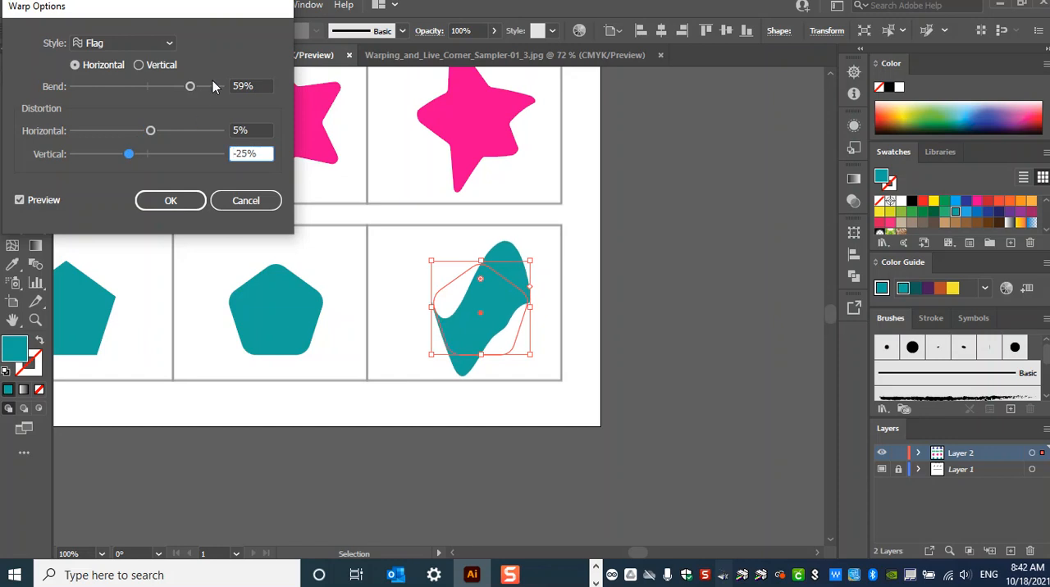
{"action": "left_click", "coordinate": [171, 200]}
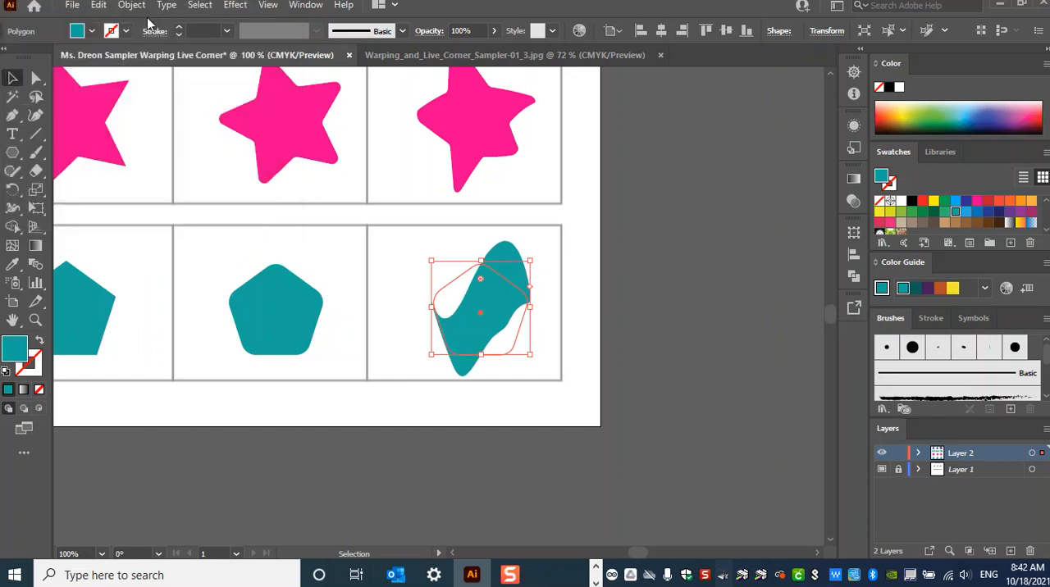
- Expand the appearance of the warped teal pentagon and bring the whole sampler page into view
{"action": "left_click", "coordinate": [133, 6]}
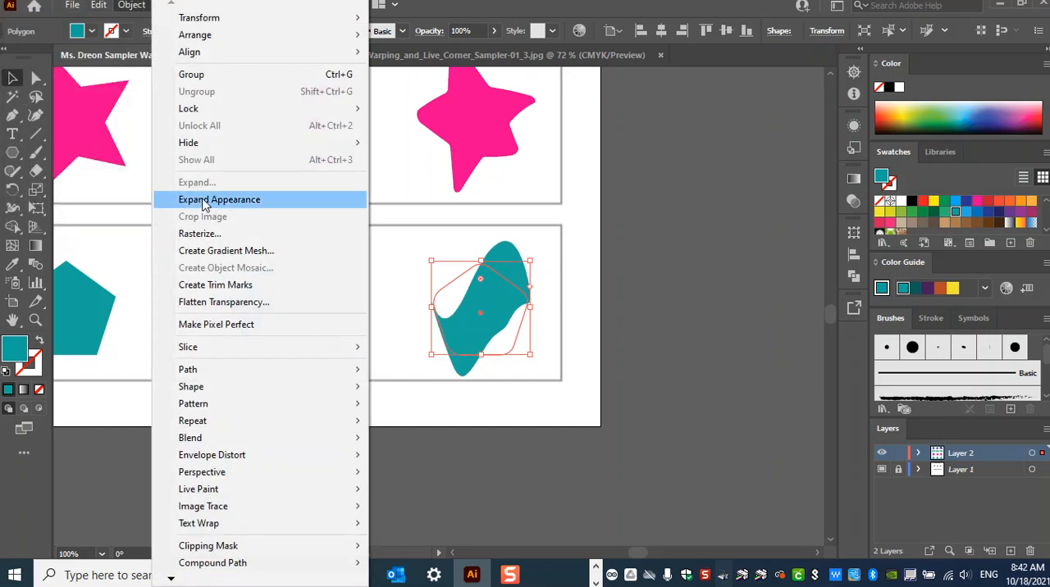
{"action": "left_click", "coordinate": [203, 200]}
{"action": "key", "text": "ctrl+minus"}
{"action": "key", "text": "ctrl+minus"}
{"action": "key", "text": "ctrl+minus"}
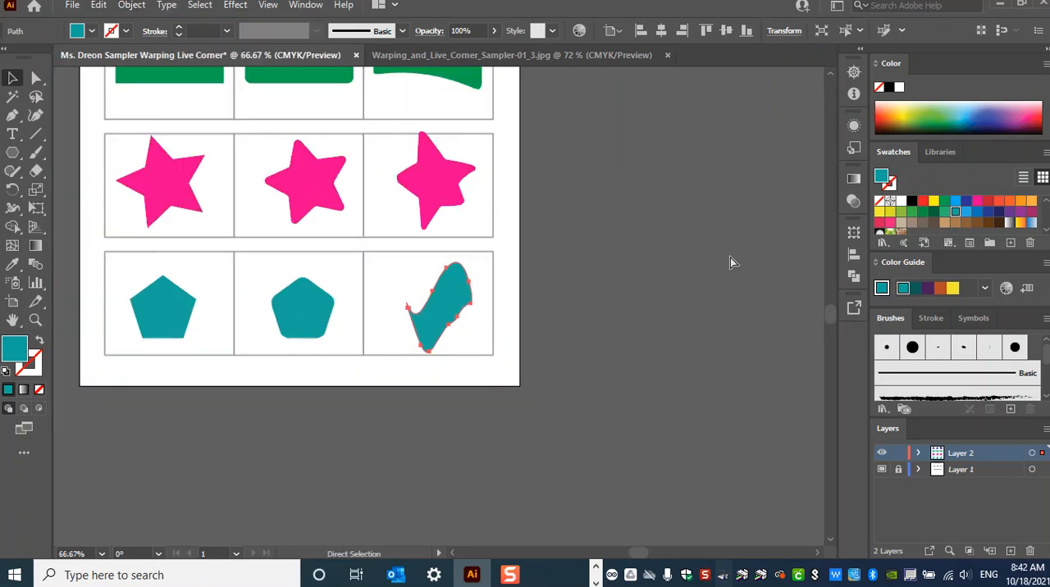
{"action": "key", "text": "space"}
{"action": "left_click_drag", "start_coordinate": [626, 260], "coordinate": [735, 378]}
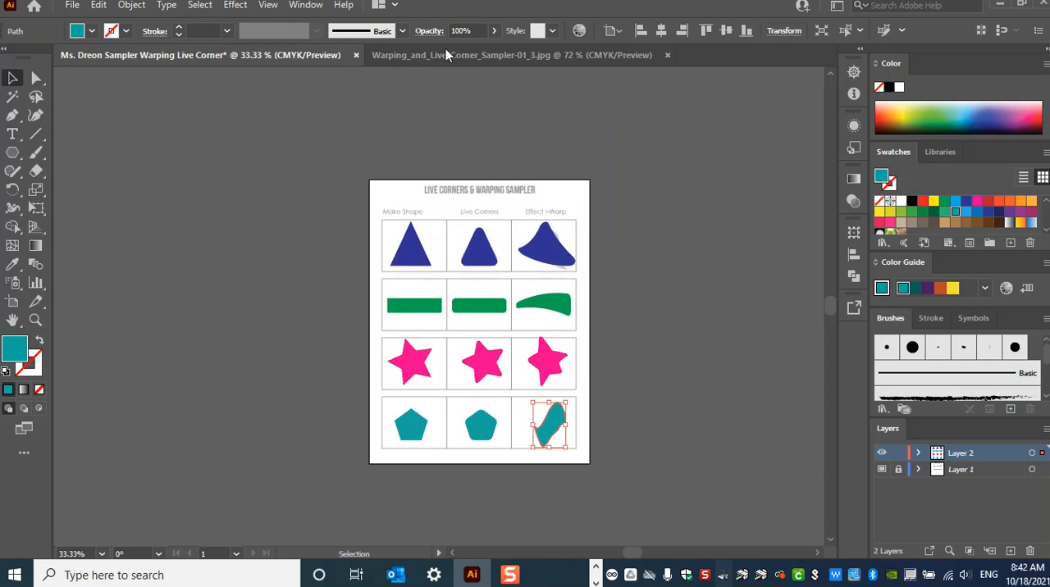
{"action": "left_click", "coordinate": [72, 6]}
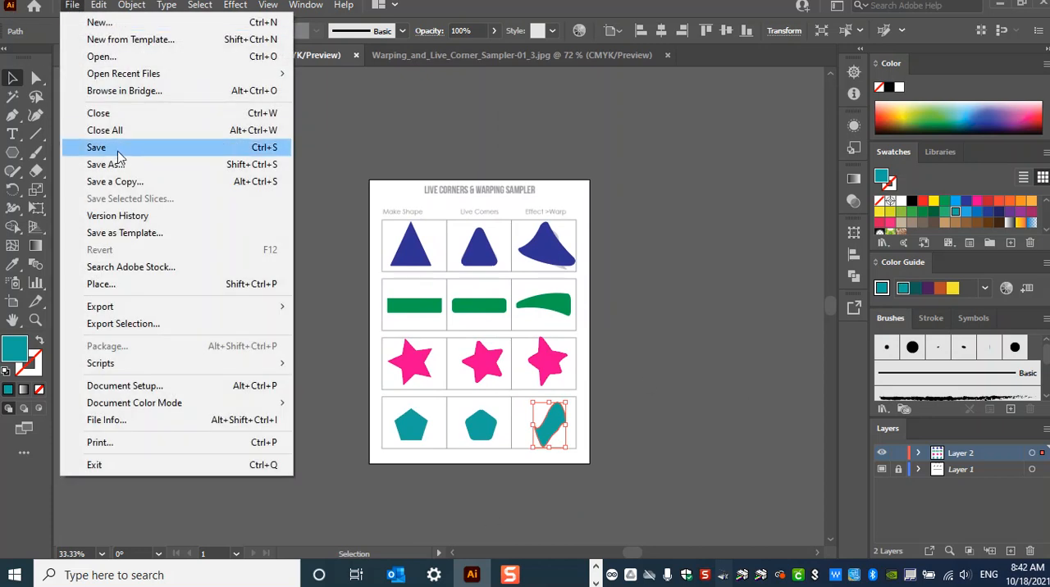
{"action": "left_click", "coordinate": [324, 56]}
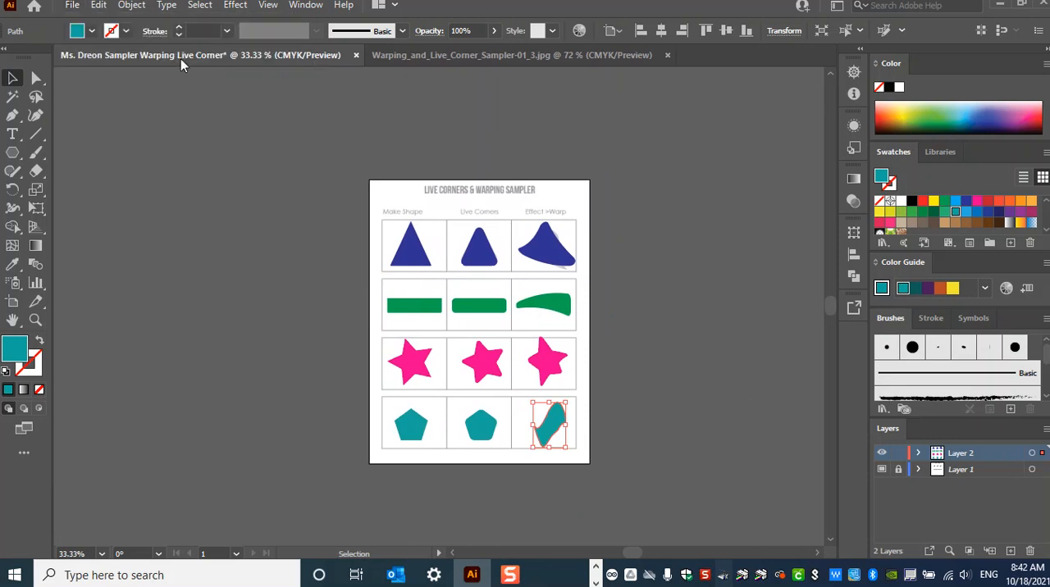
{"action": "left_click", "coordinate": [72, 6]}
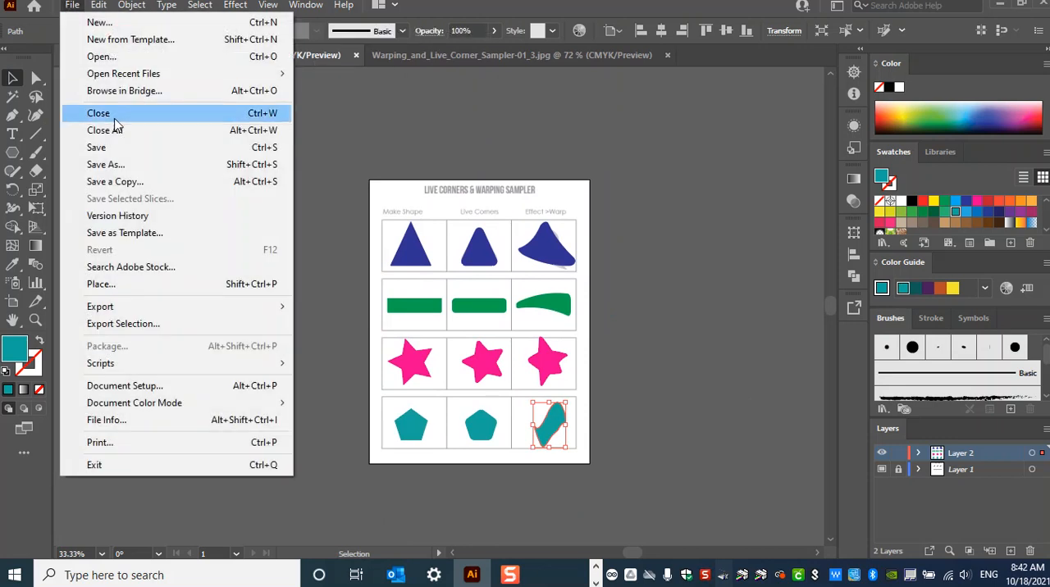
{"action": "left_click", "coordinate": [115, 149]}
{"action": "left_click", "coordinate": [598, 428]}
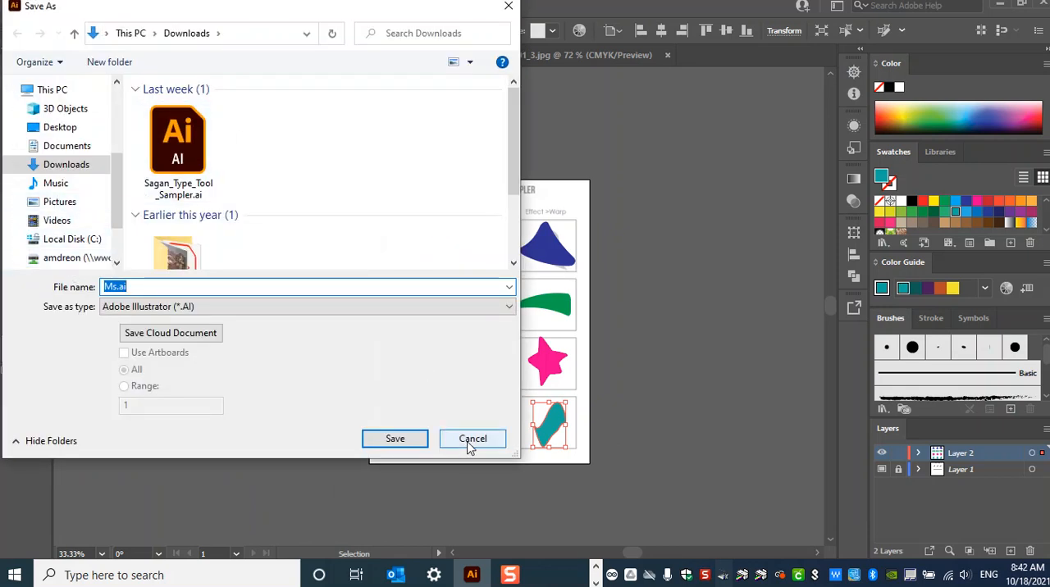
{"action": "left_click", "coordinate": [471, 443]}
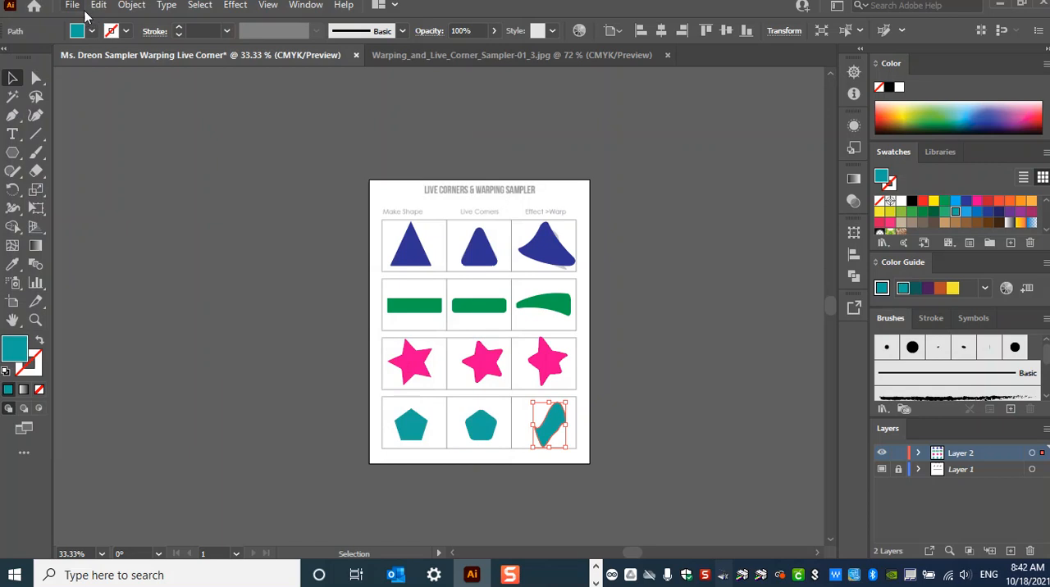
- Export the sampler in JPEG format as Ms.jpg to the Downloads folder
{"action": "left_click", "coordinate": [73, 7]}
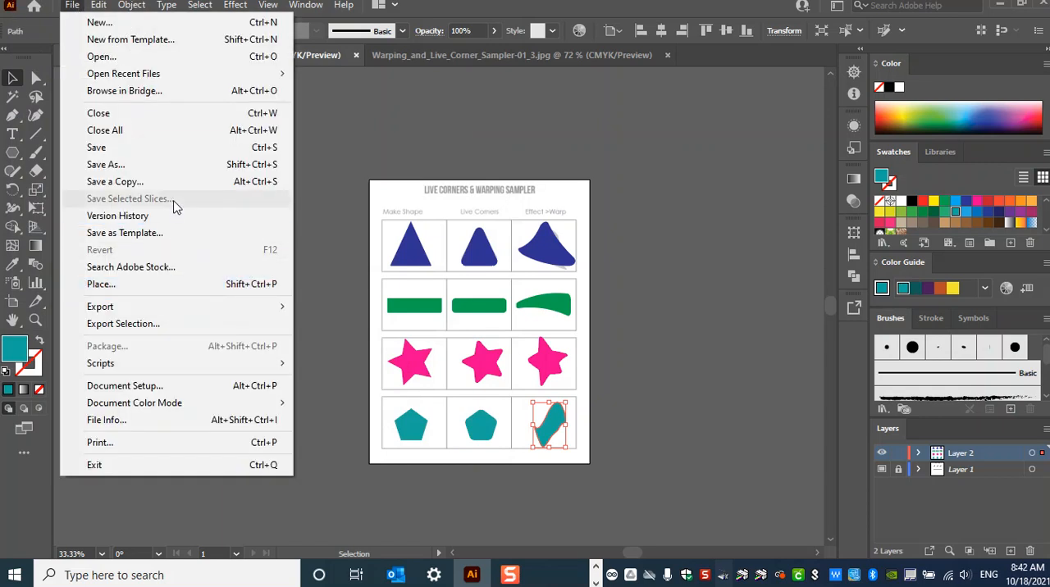
{"action": "mouse_move", "coordinate": [173, 315]}
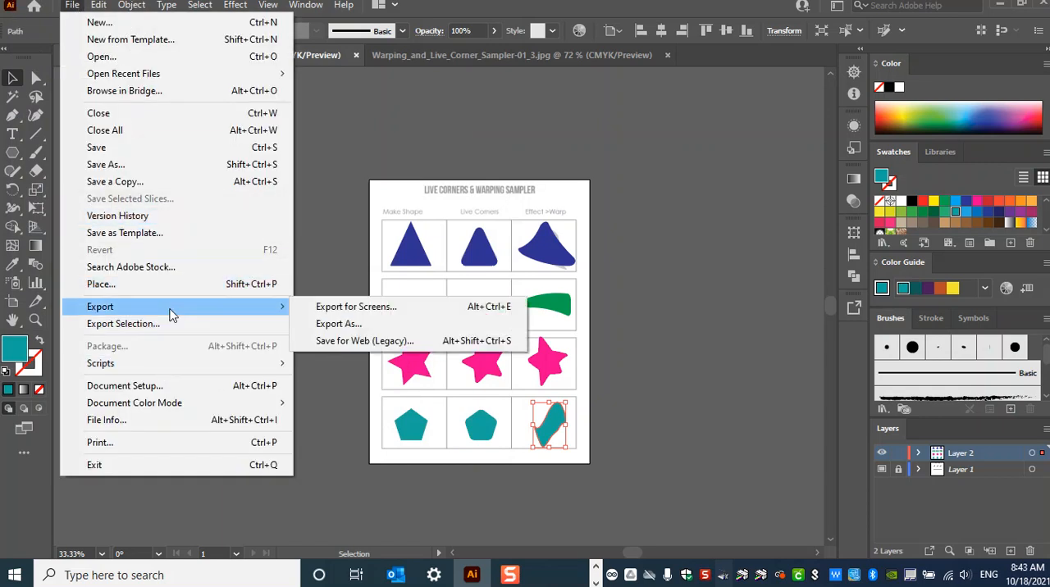
{"action": "left_click", "coordinate": [367, 332]}
{"action": "left_click", "coordinate": [368, 325]}
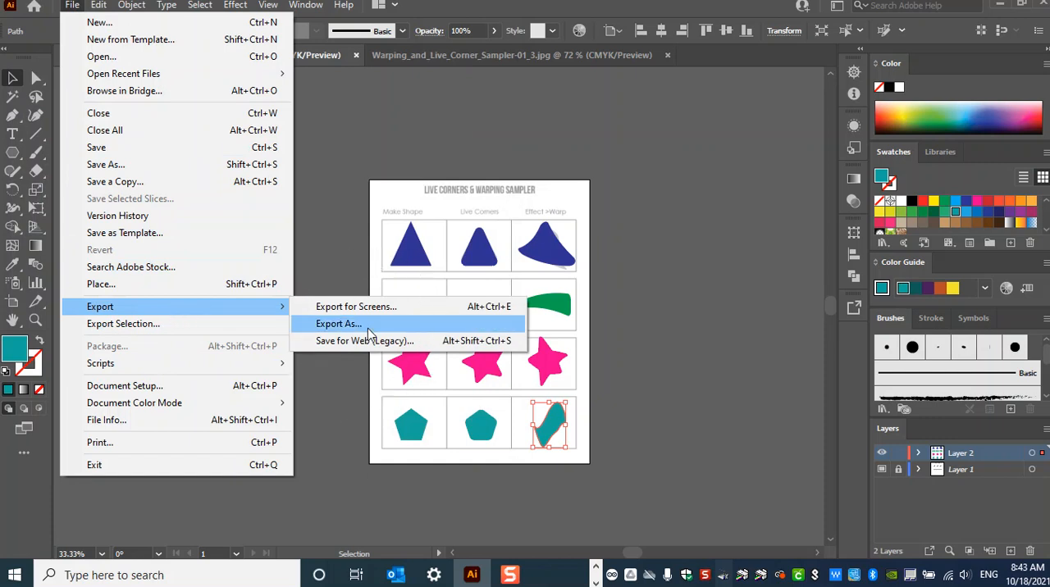
{"action": "left_click", "coordinate": [235, 308]}
{"action": "left_click", "coordinate": [221, 394]}
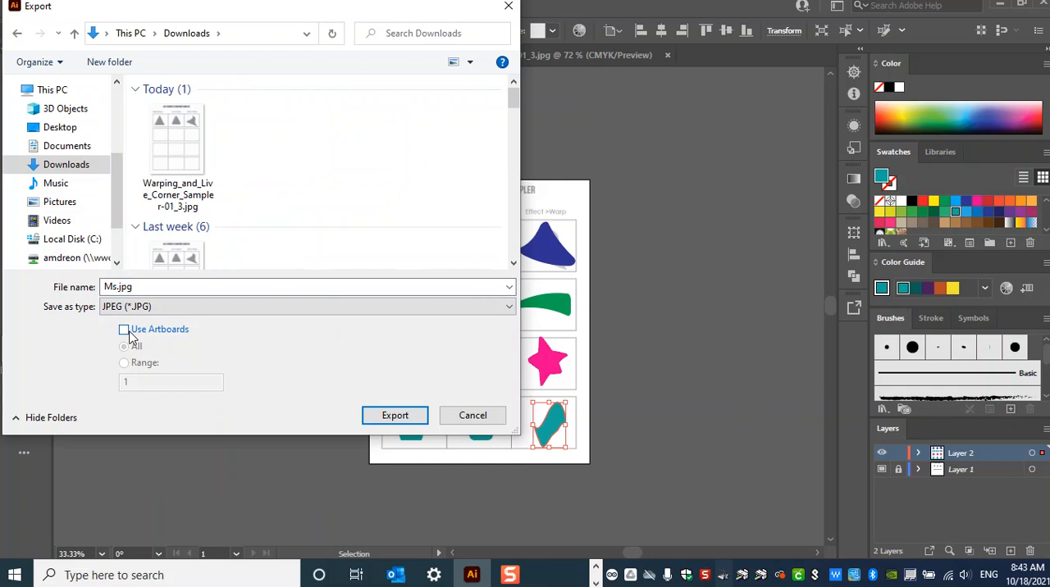
{"action": "left_click", "coordinate": [397, 415]}
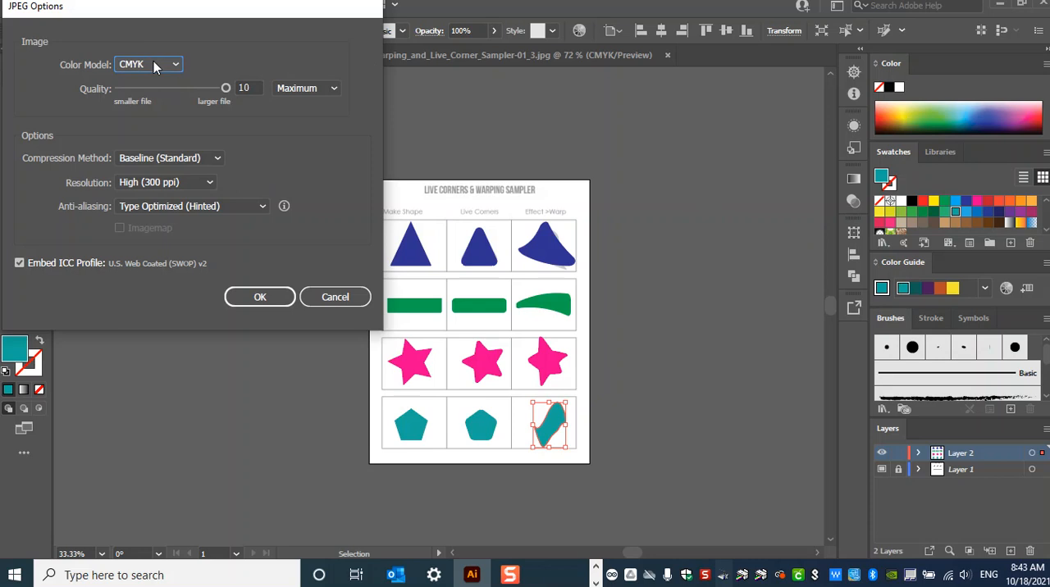
- Confirm the JPEG options with CMYK color, Maximum quality of 10 and High (300 ppi) resolution
{"action": "left_click_drag", "start_coordinate": [223, 90], "coordinate": [265, 102]}
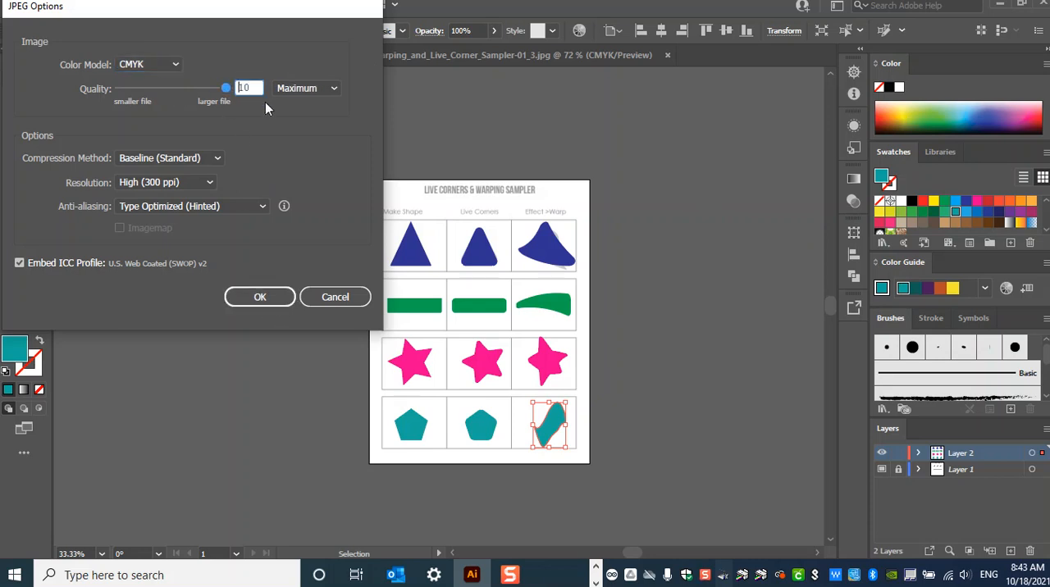
{"action": "left_click", "coordinate": [190, 183]}
{"action": "left_click", "coordinate": [197, 289]}
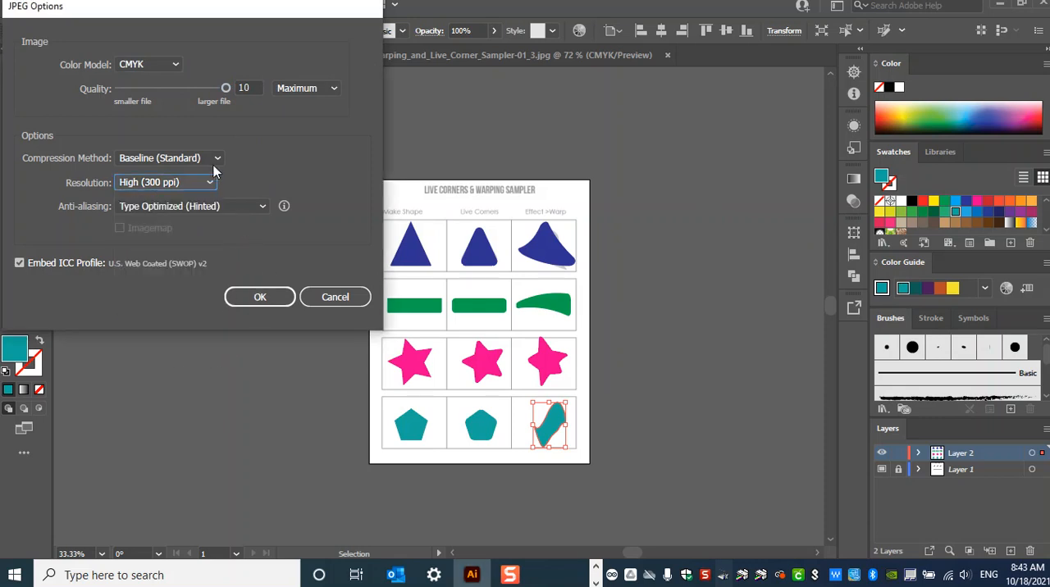
{"action": "left_click", "coordinate": [184, 186]}
{"action": "left_click", "coordinate": [184, 187]}
{"action": "left_click", "coordinate": [269, 300]}
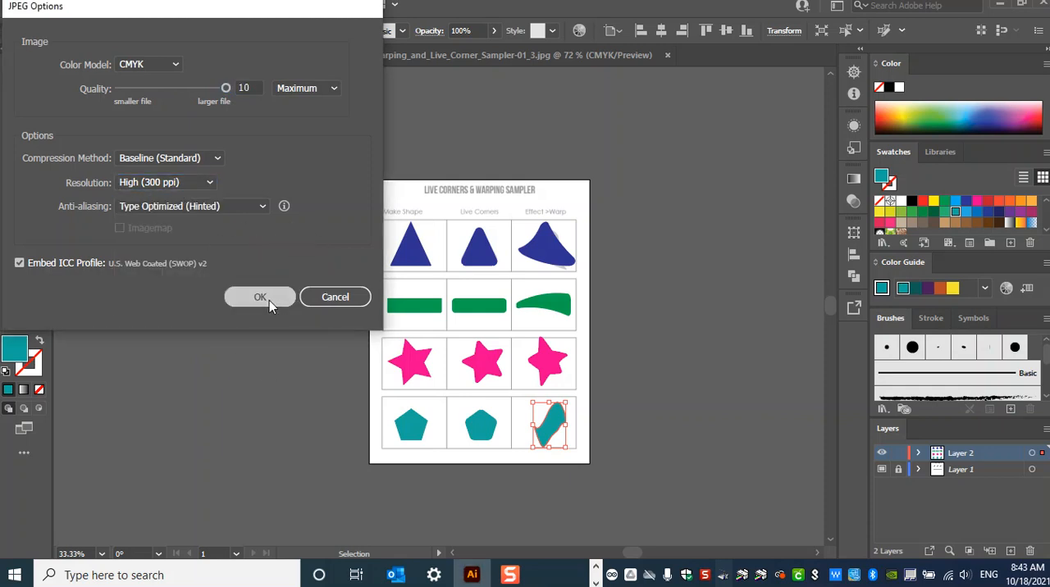